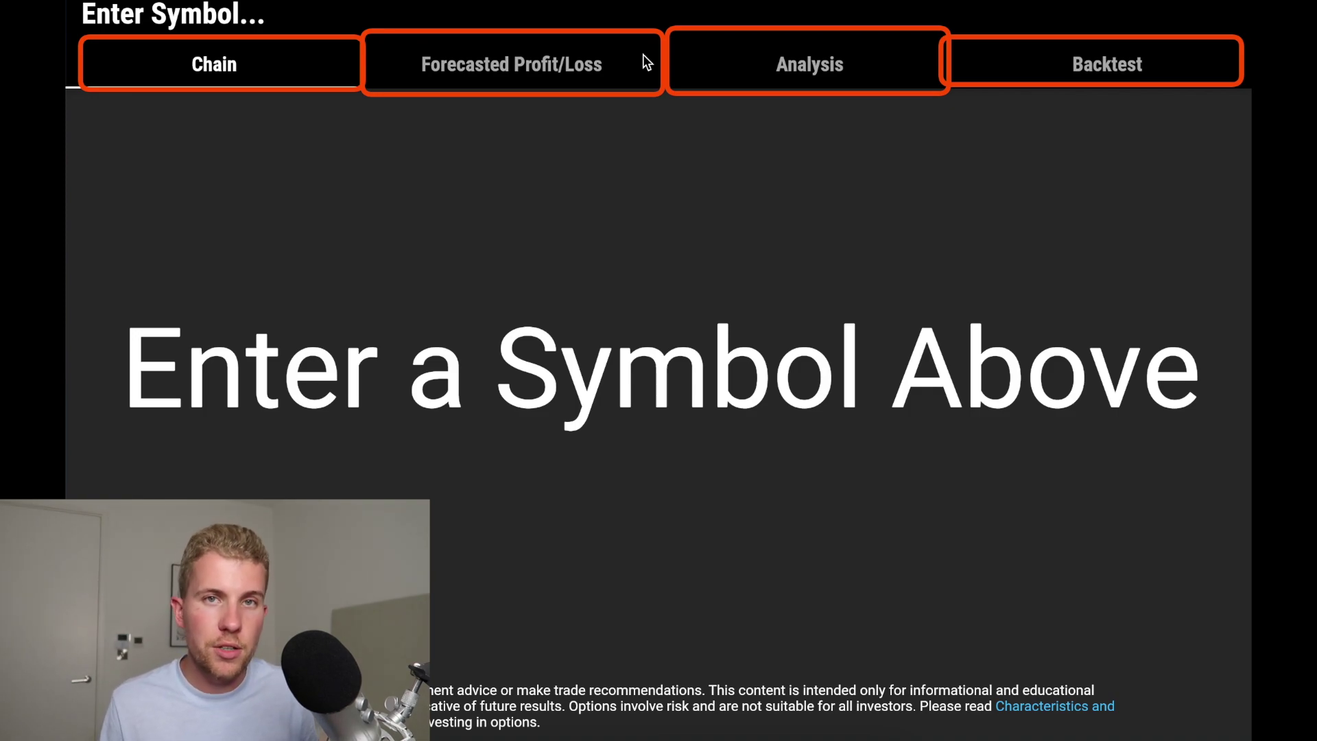
Load the option chain for the symbol AAPL
{"action": "left_click", "coordinate": [176, 19]}
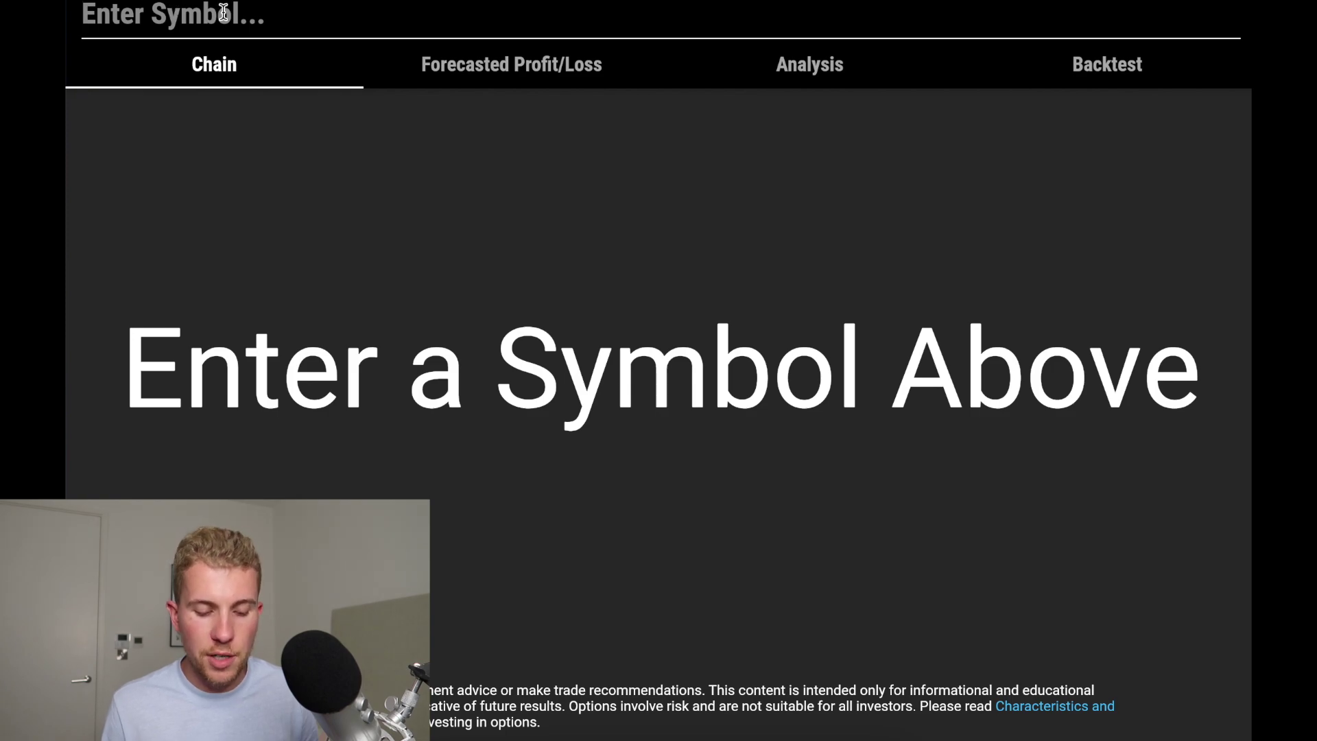
{"action": "type", "text": "AAPL"}
{"action": "key", "text": "Return"}
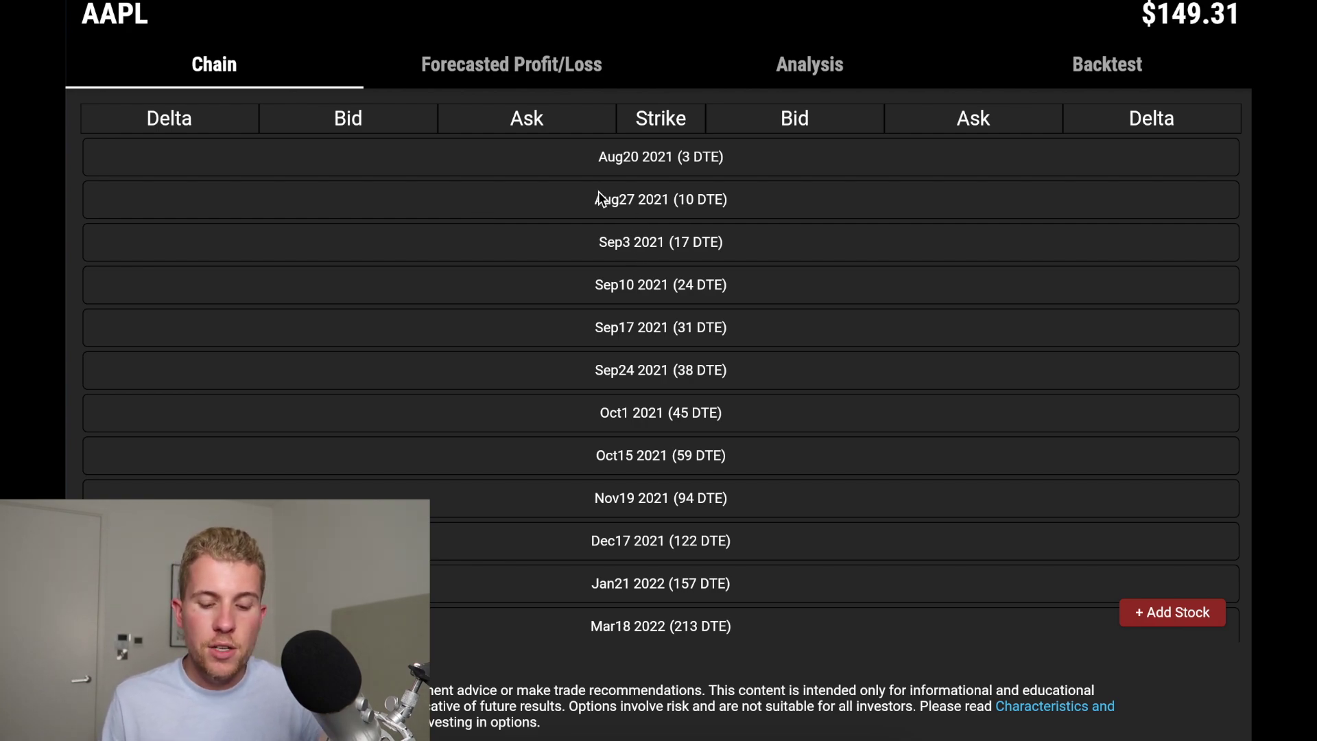
Expand the Sep17 2021 expiration with 31 DTE in the AAPL option chain
{"action": "scroll", "coordinate": [603, 265], "scroll_direction": "down", "scroll_amount": 1}
{"action": "scroll", "coordinate": [605, 264], "scroll_direction": "up", "scroll_amount": 1}
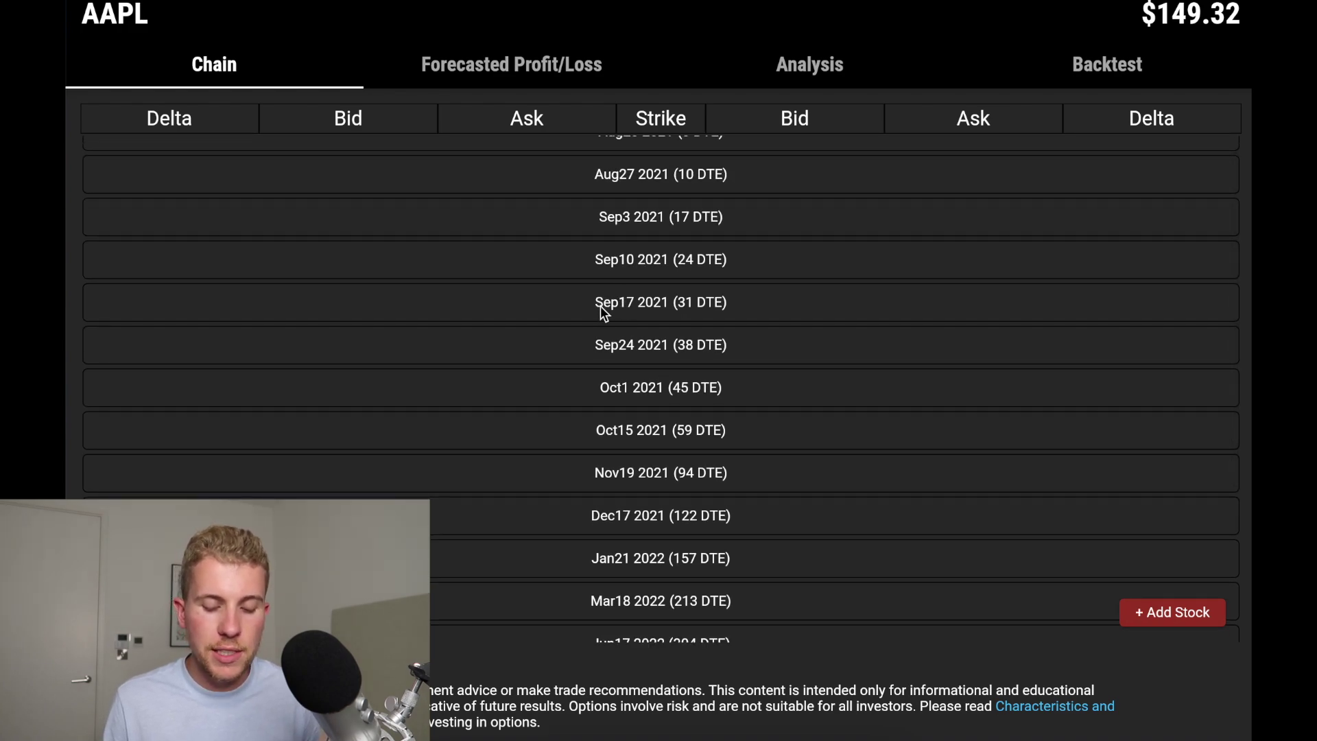
{"action": "left_click", "coordinate": [603, 310]}
Sell one put at the 145 strike in the Sep17 2021 expiration
{"action": "scroll", "coordinate": [698, 398], "scroll_direction": "down", "scroll_amount": 2}
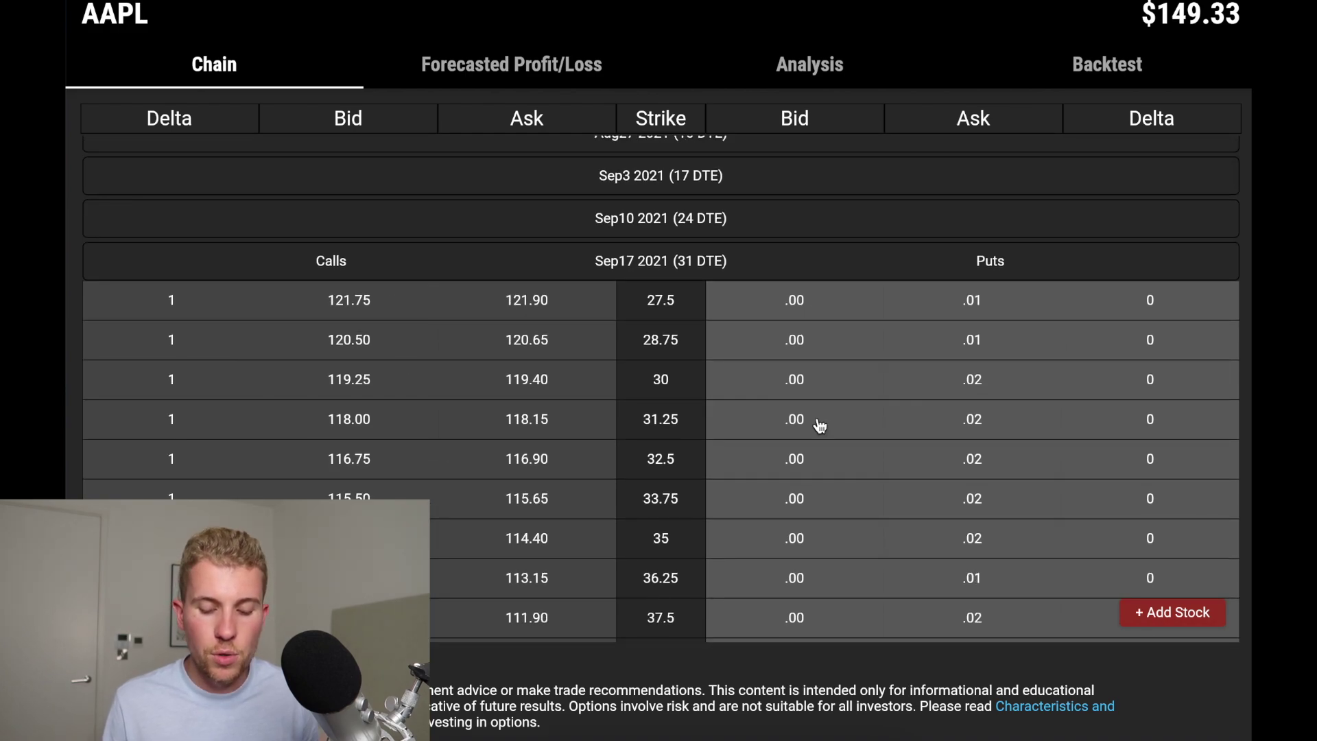
{"action": "scroll", "coordinate": [800, 391], "scroll_direction": "down", "scroll_amount": 1}
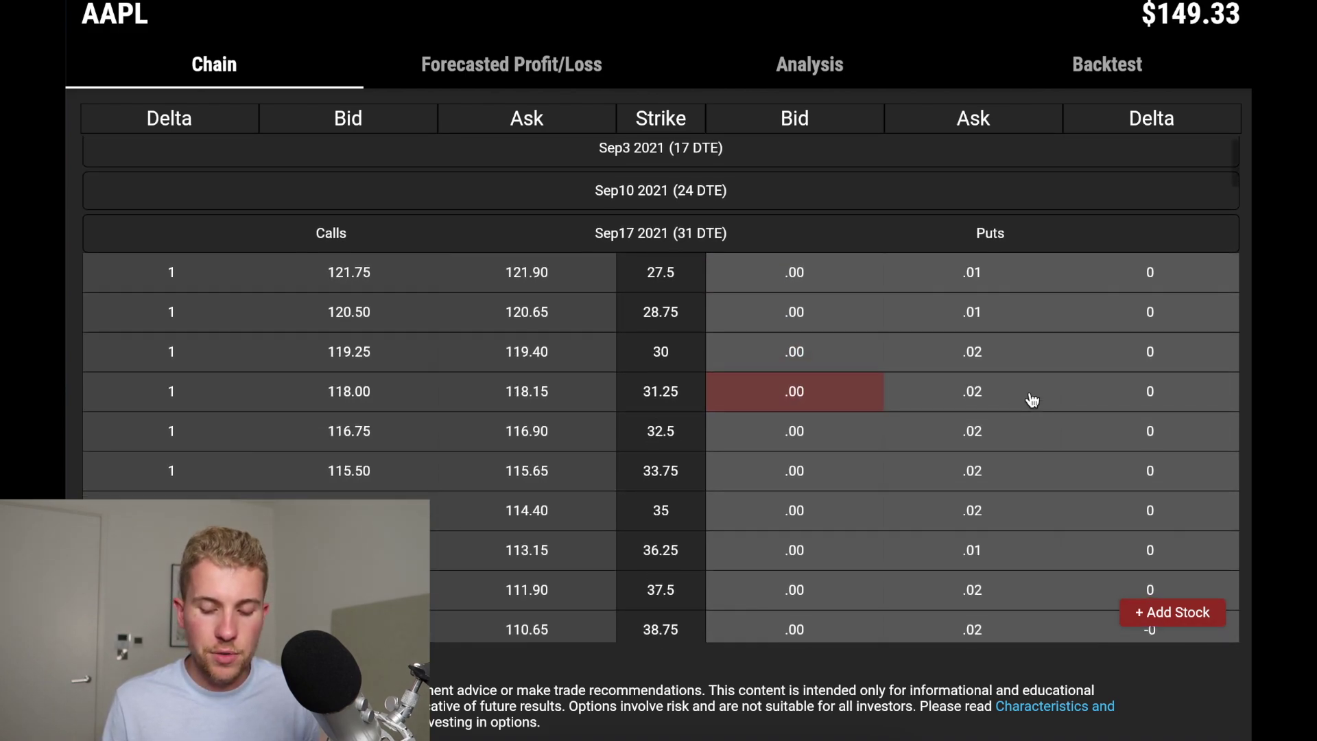
{"action": "scroll", "coordinate": [1029, 398], "scroll_direction": "down", "scroll_amount": 3}
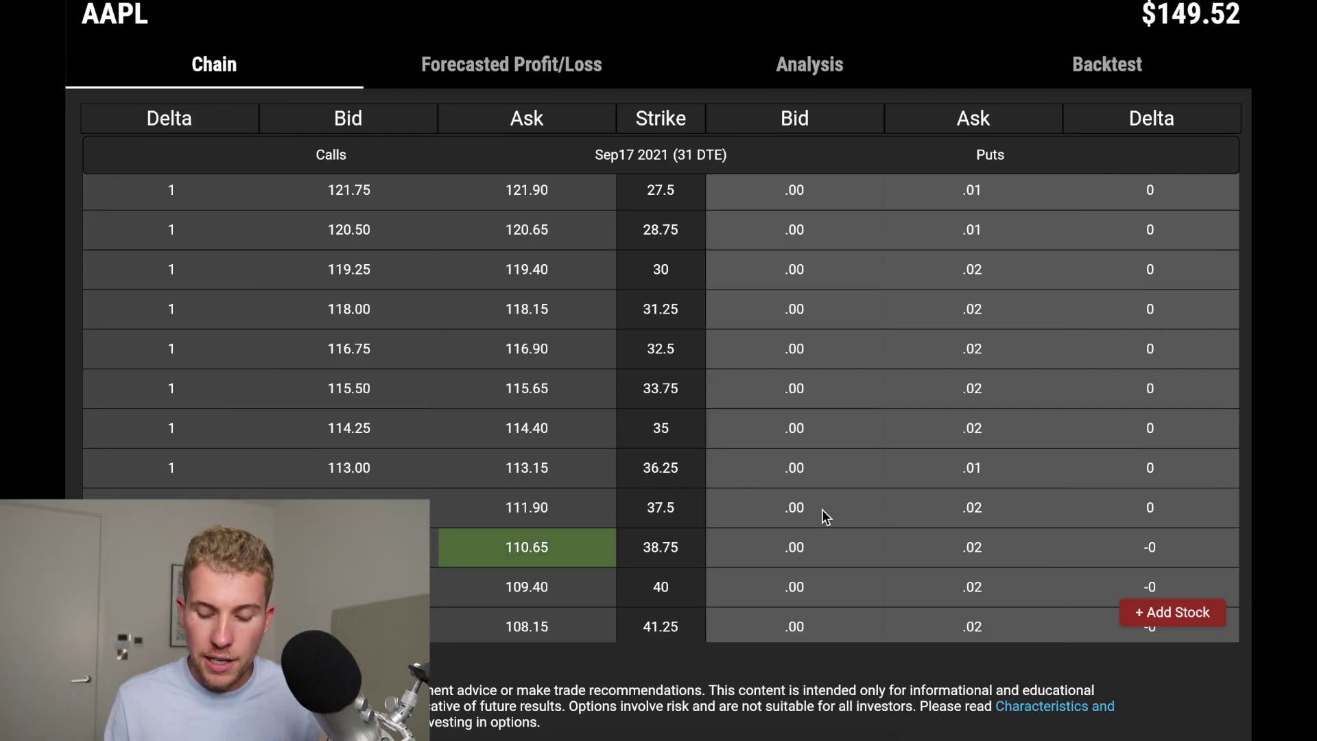
{"action": "scroll", "coordinate": [824, 516], "scroll_direction": "down", "scroll_amount": 10}
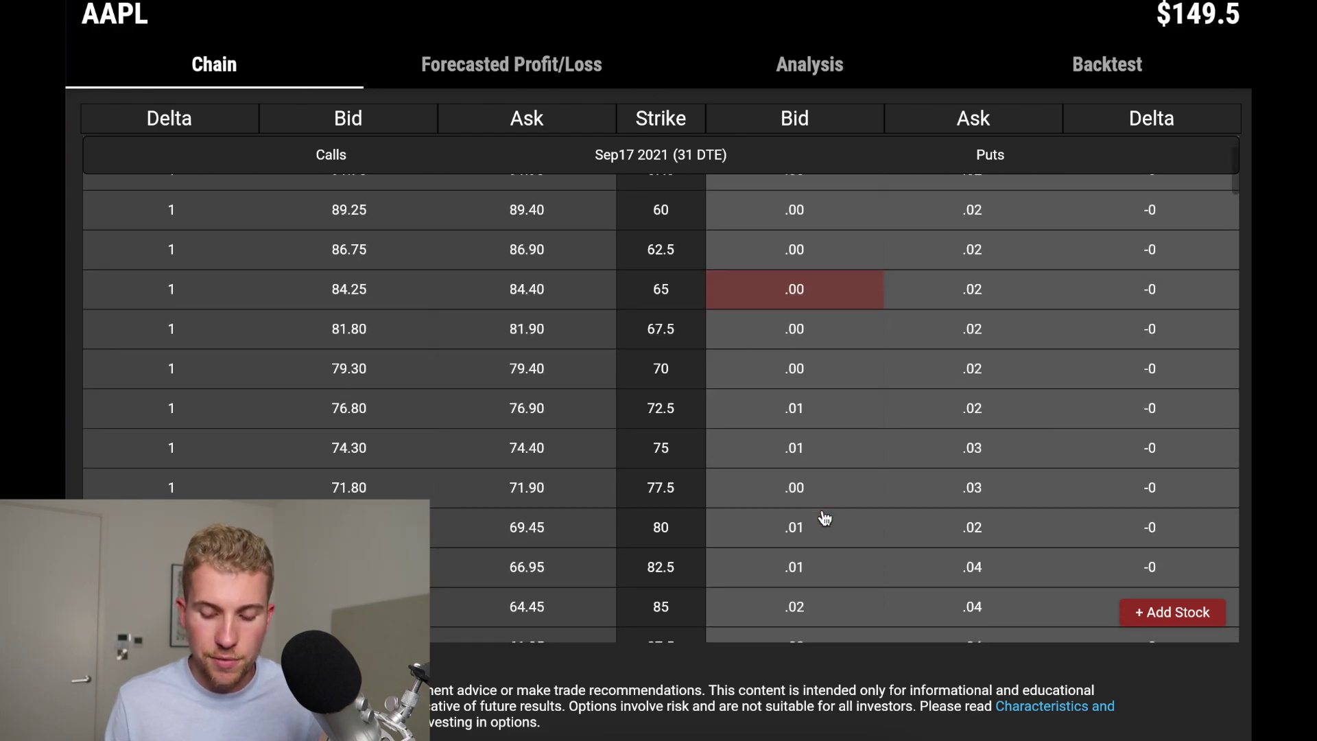
{"action": "scroll", "coordinate": [824, 516], "scroll_direction": "down", "scroll_amount": 12}
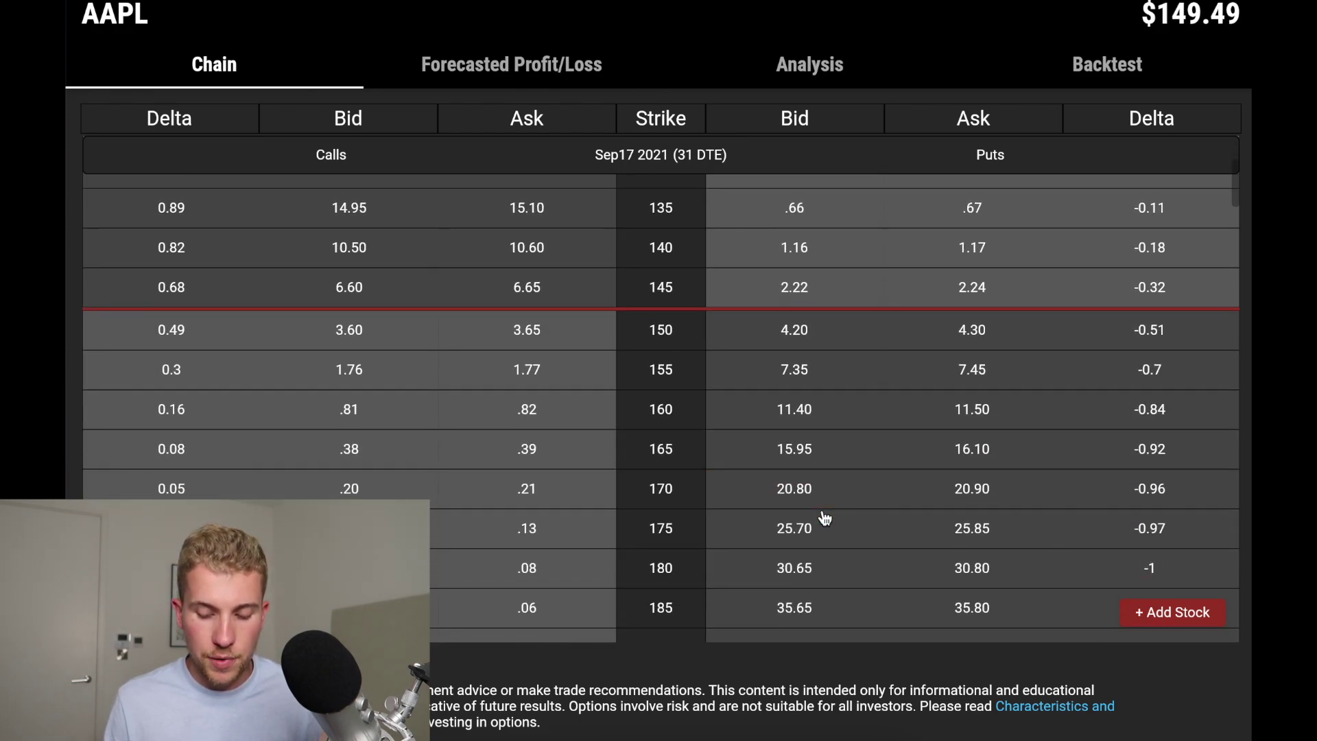
{"action": "scroll", "coordinate": [824, 515], "scroll_direction": "up", "scroll_amount": 3}
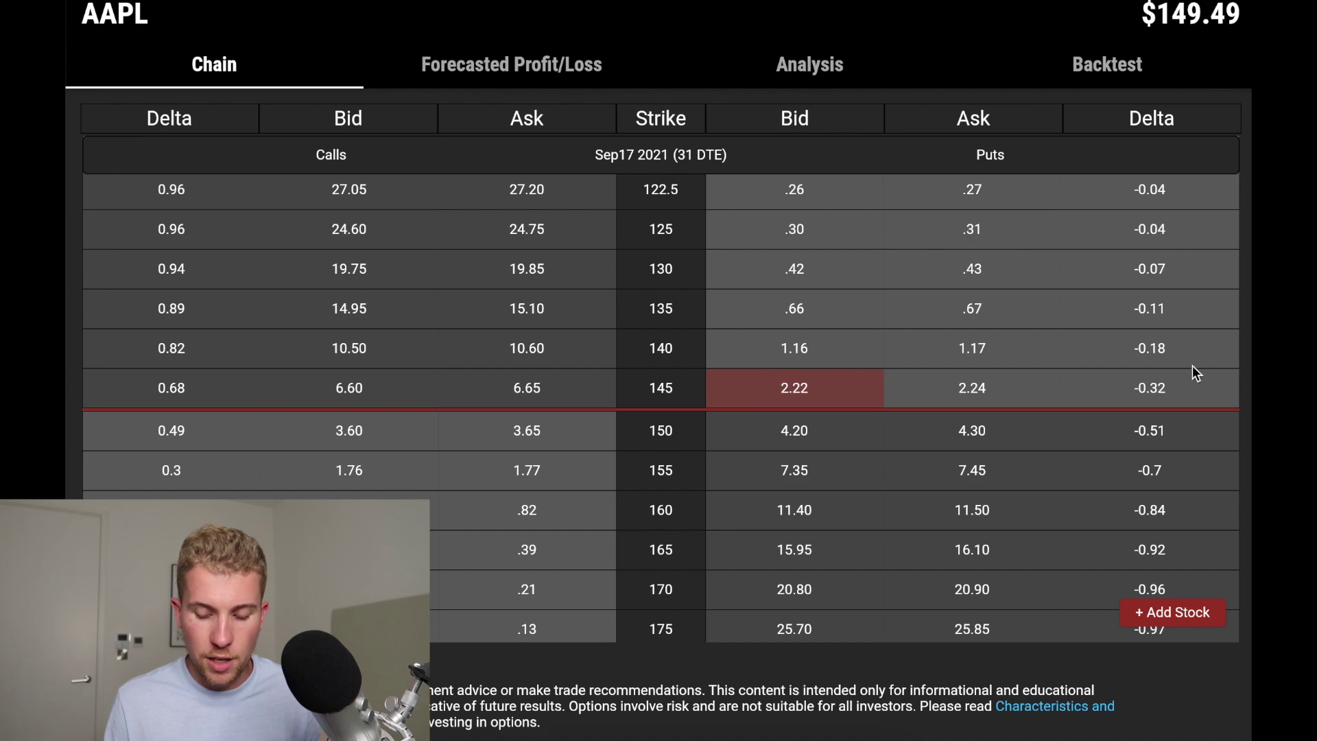
{"action": "left_click_drag", "start_coordinate": [1197, 369], "coordinate": [620, 415]}
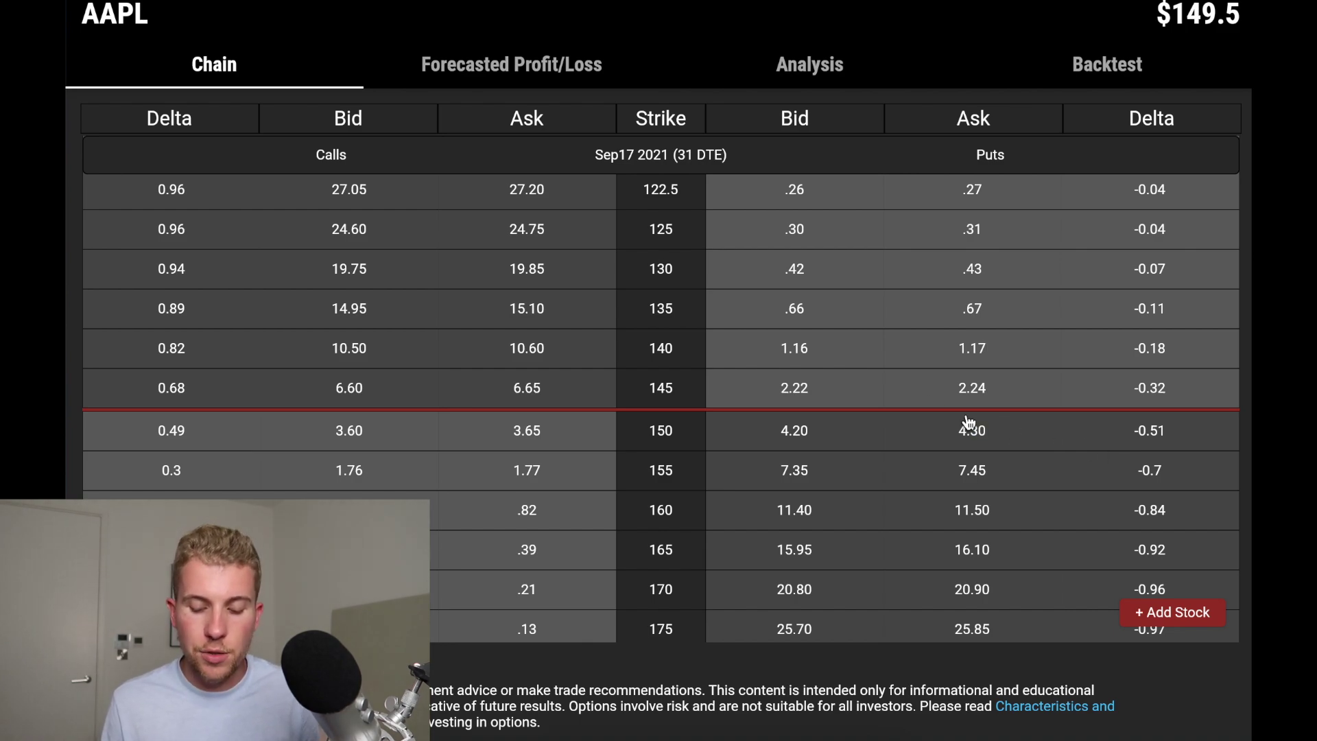
{"action": "left_click", "coordinate": [802, 400]}
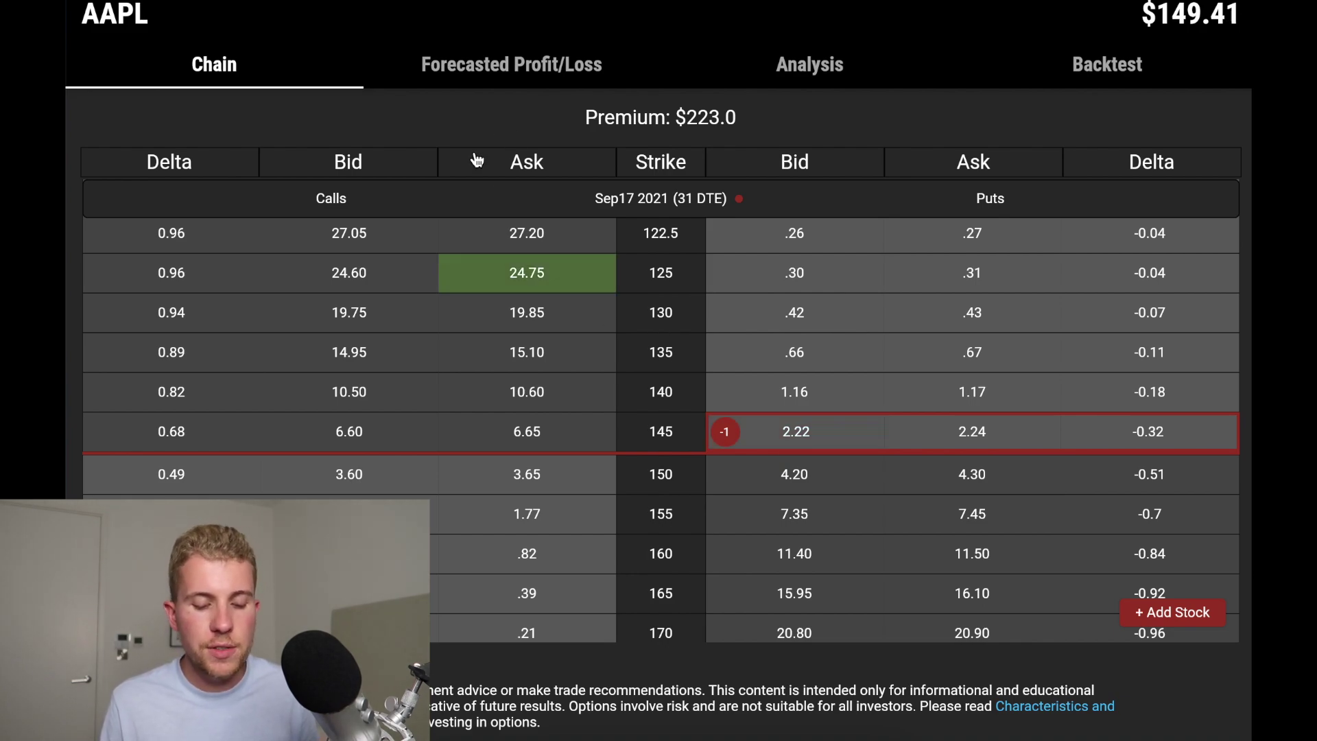
Show the short put's forecasted profit/loss with the chart's price history range set to 1 year
{"action": "left_click", "coordinate": [436, 80]}
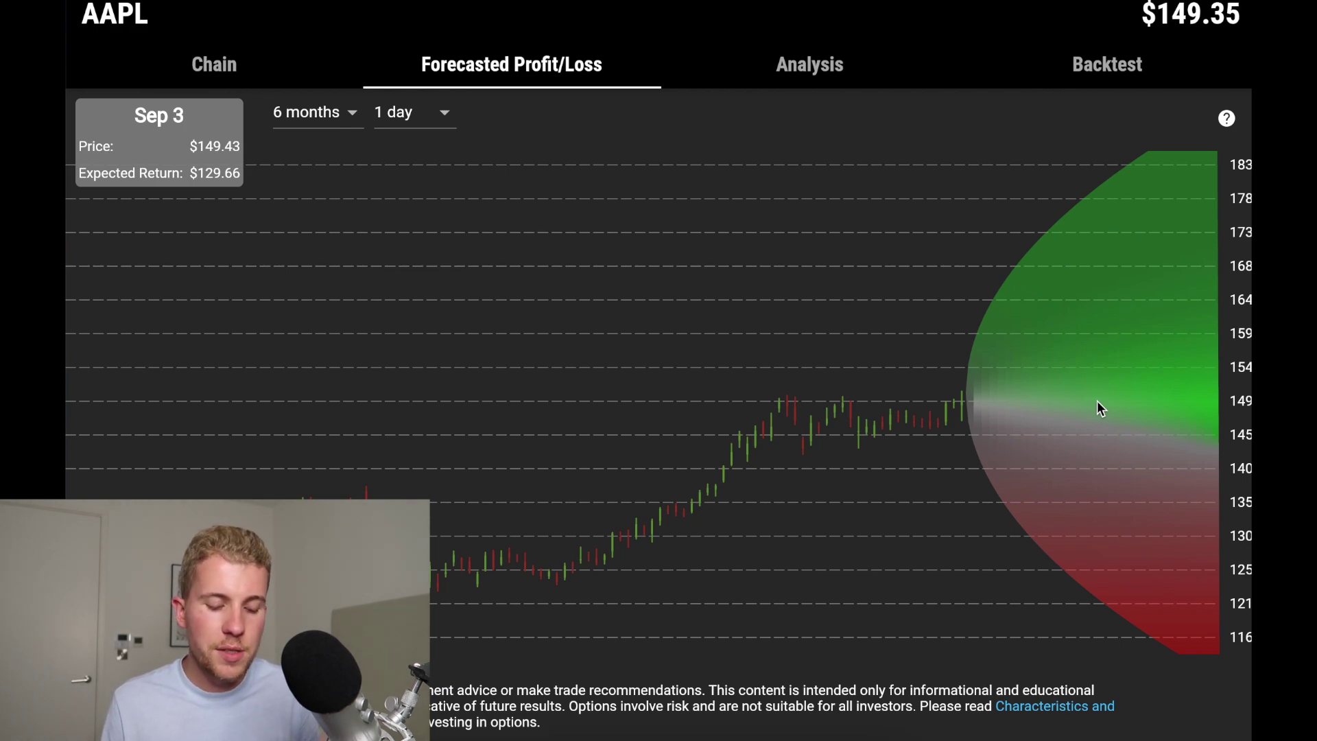
{"action": "left_click", "coordinate": [266, 118]}
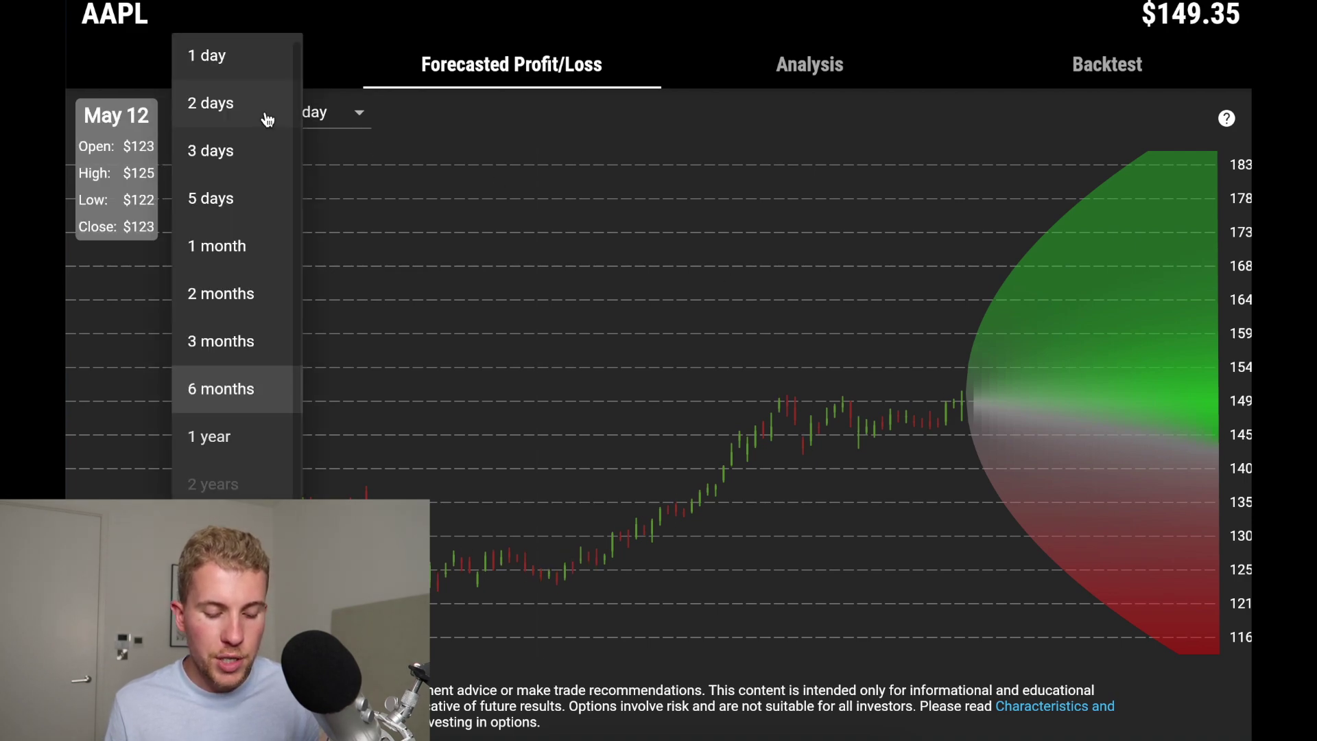
{"action": "left_click", "coordinate": [209, 436]}
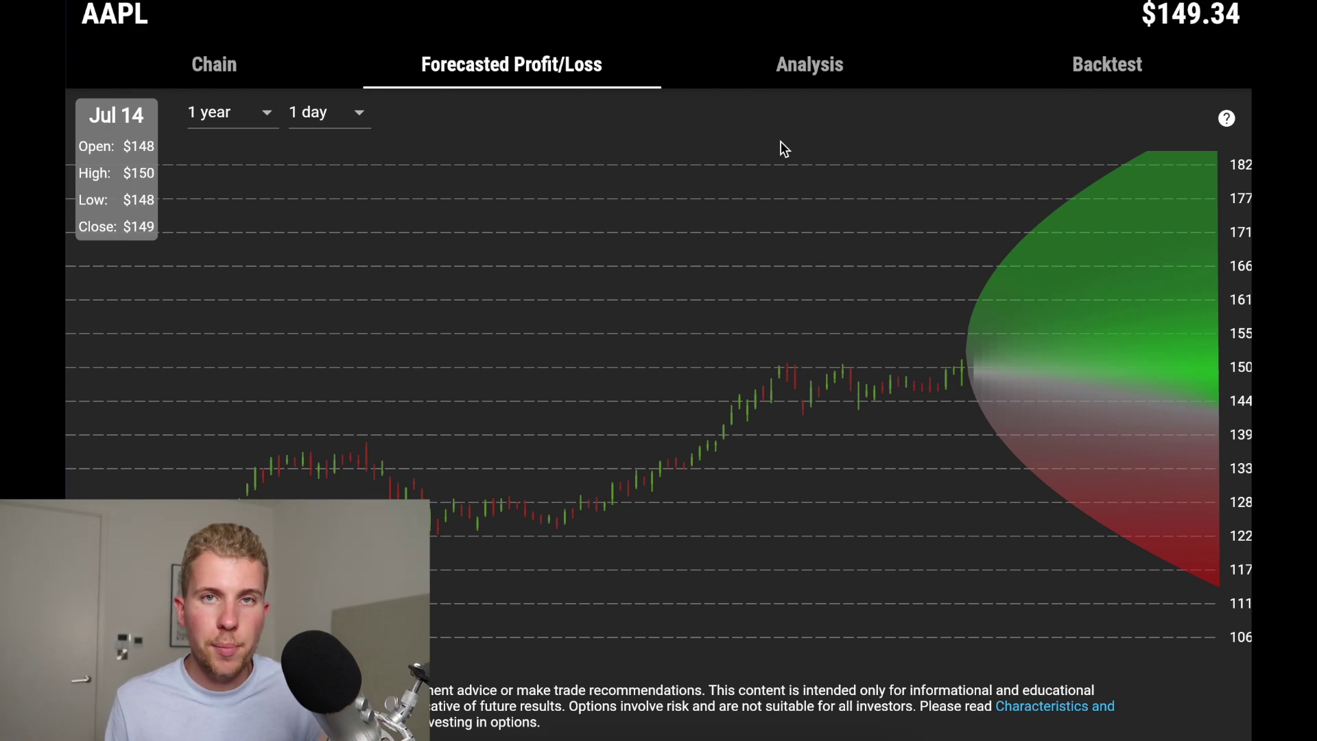
Show the position's profit/loss analysis curves and advance the analysis date to Aug 18
{"action": "left_click", "coordinate": [809, 64]}
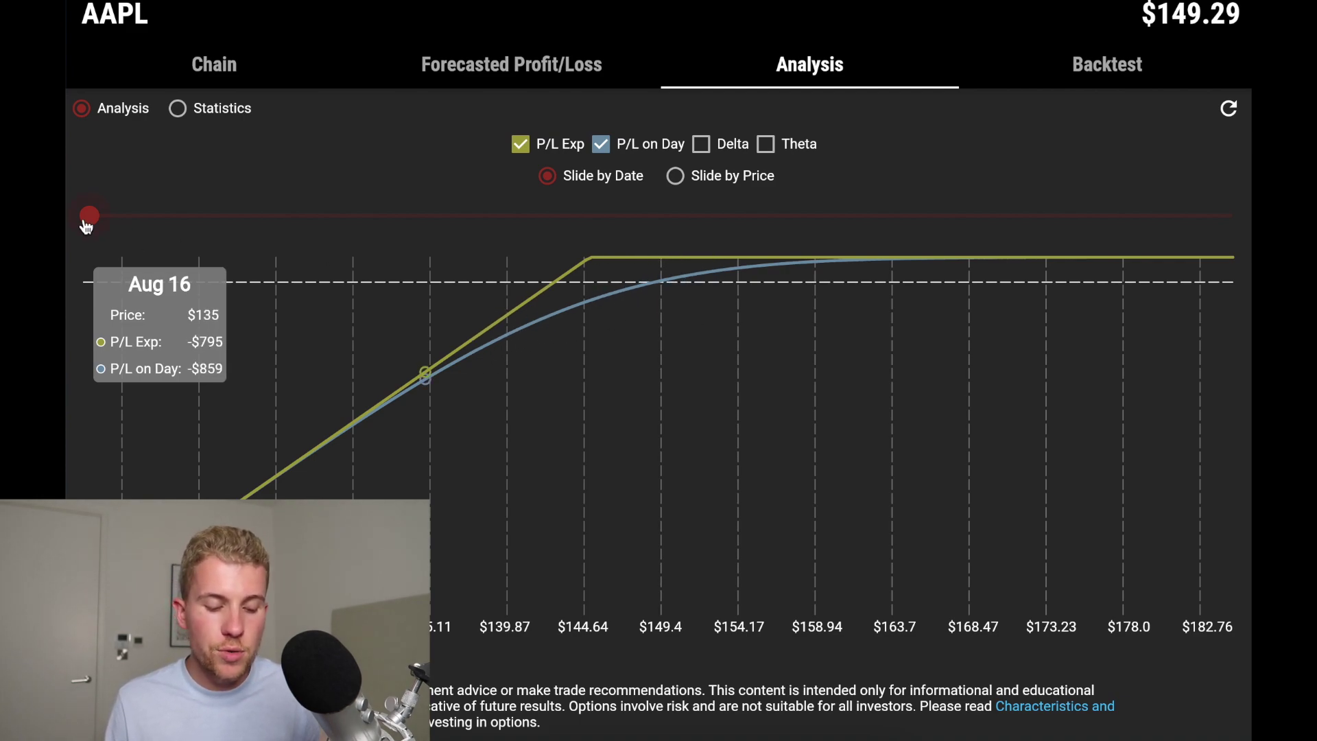
{"action": "left_click_drag", "start_coordinate": [92, 218], "coordinate": [178, 223]}
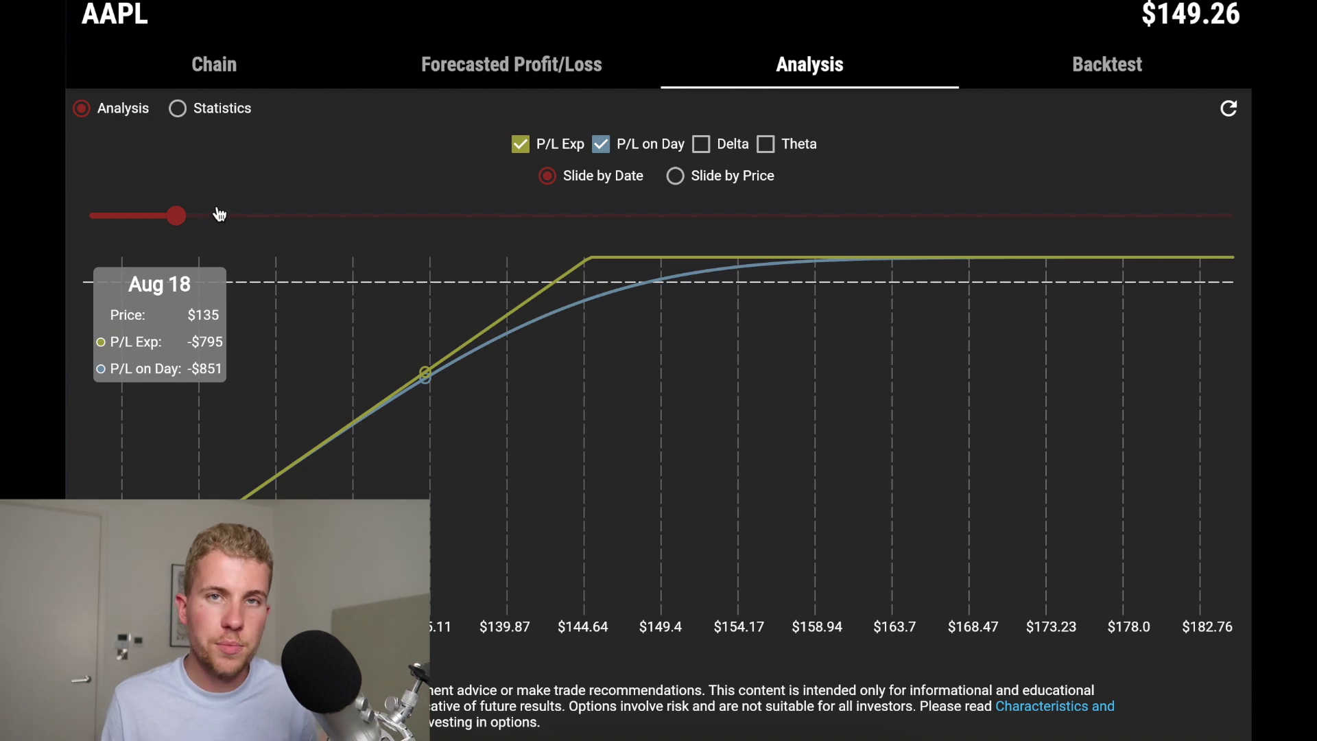
Switch the analysis to statistics, set the date to Aug 17 and add the P/L bell curve
{"action": "left_click", "coordinate": [178, 111]}
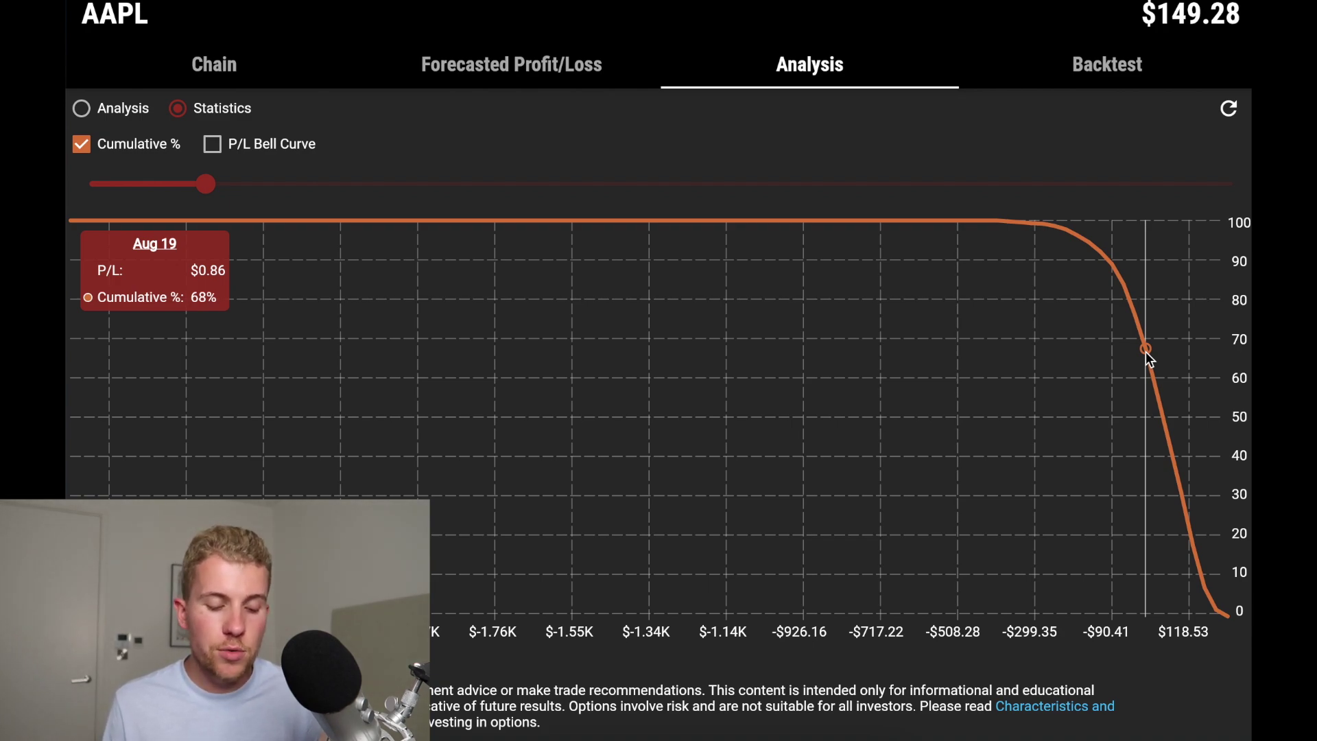
{"action": "left_click_drag", "start_coordinate": [206, 184], "coordinate": [158, 200]}
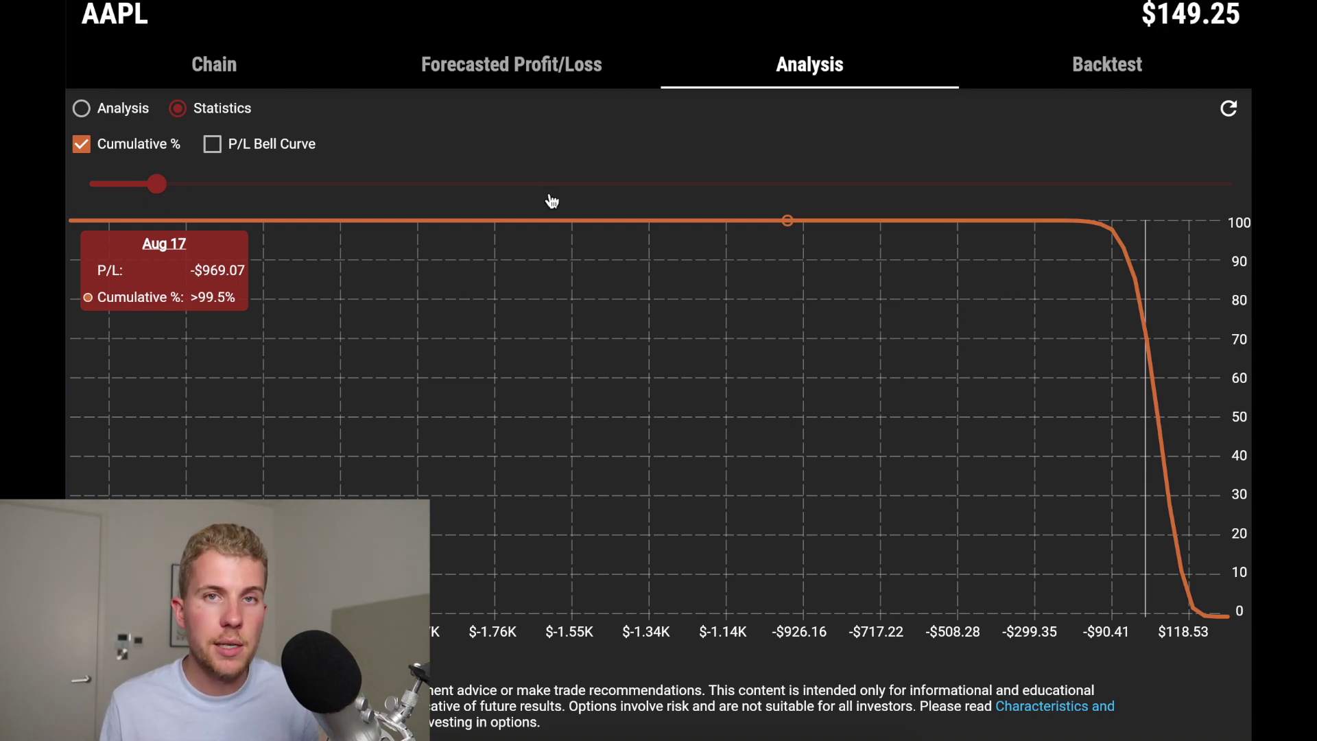
{"action": "left_click", "coordinate": [213, 145]}
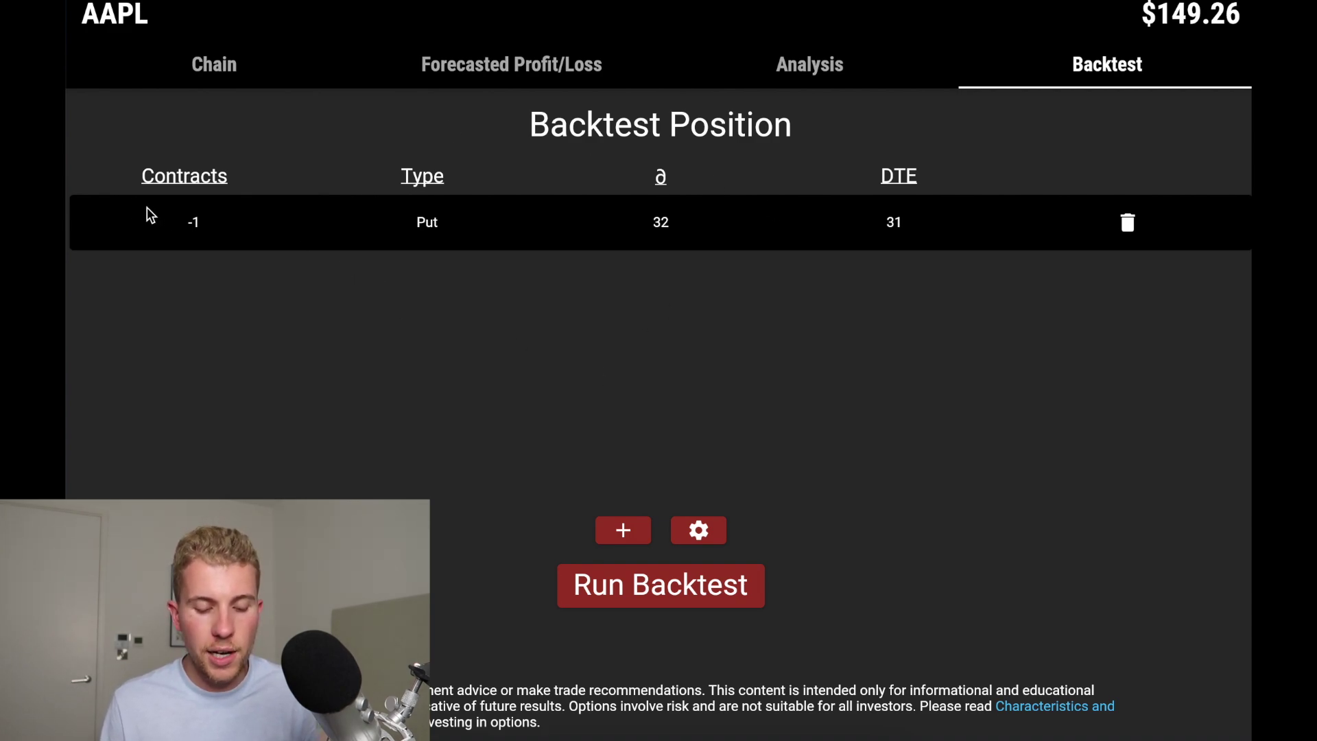
Review the backtest position's put leg and the fields for adding another leg, then close the form without adding one
{"action": "mouse_move", "coordinate": [88, 188]}
{"action": "left_mouse_down"}
{"action": "mouse_move", "coordinate": [866, 195]}
{"action": "mouse_move", "coordinate": [1058, 259]}
{"action": "left_mouse_up"}
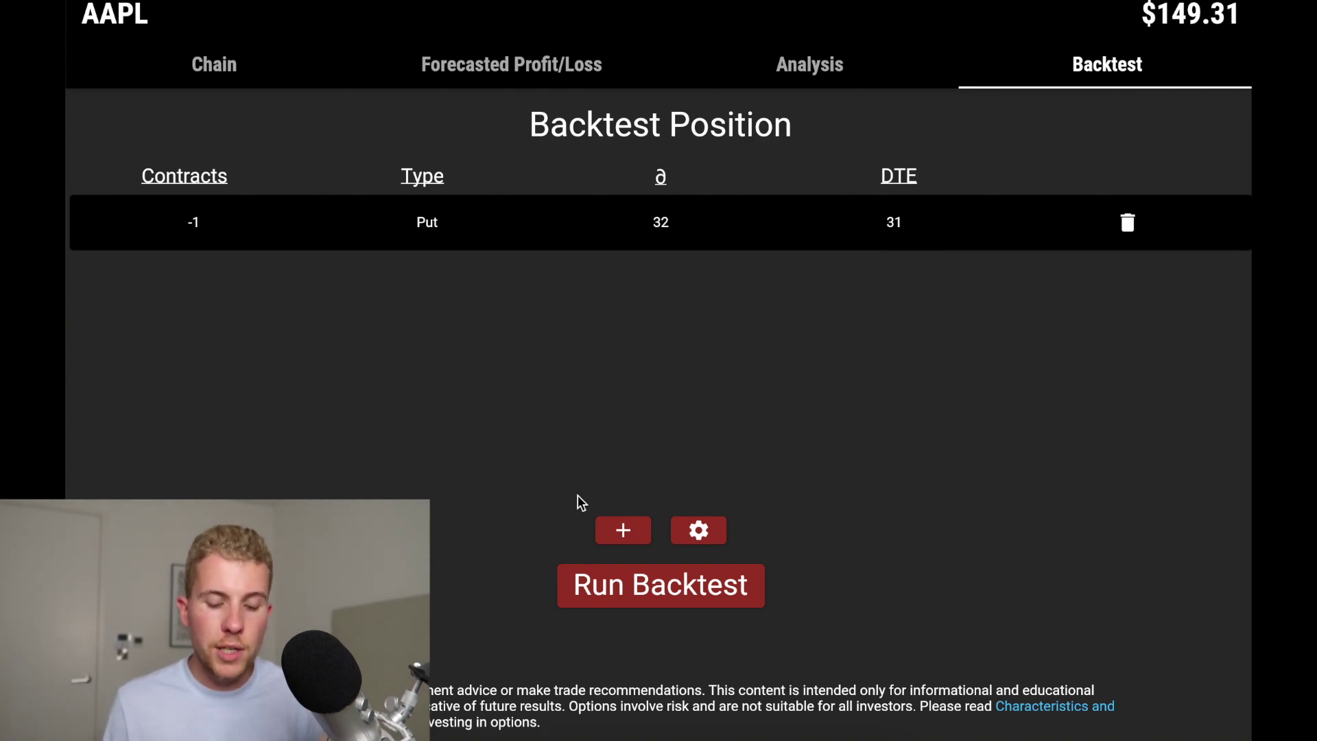
{"action": "left_click", "coordinate": [621, 534]}
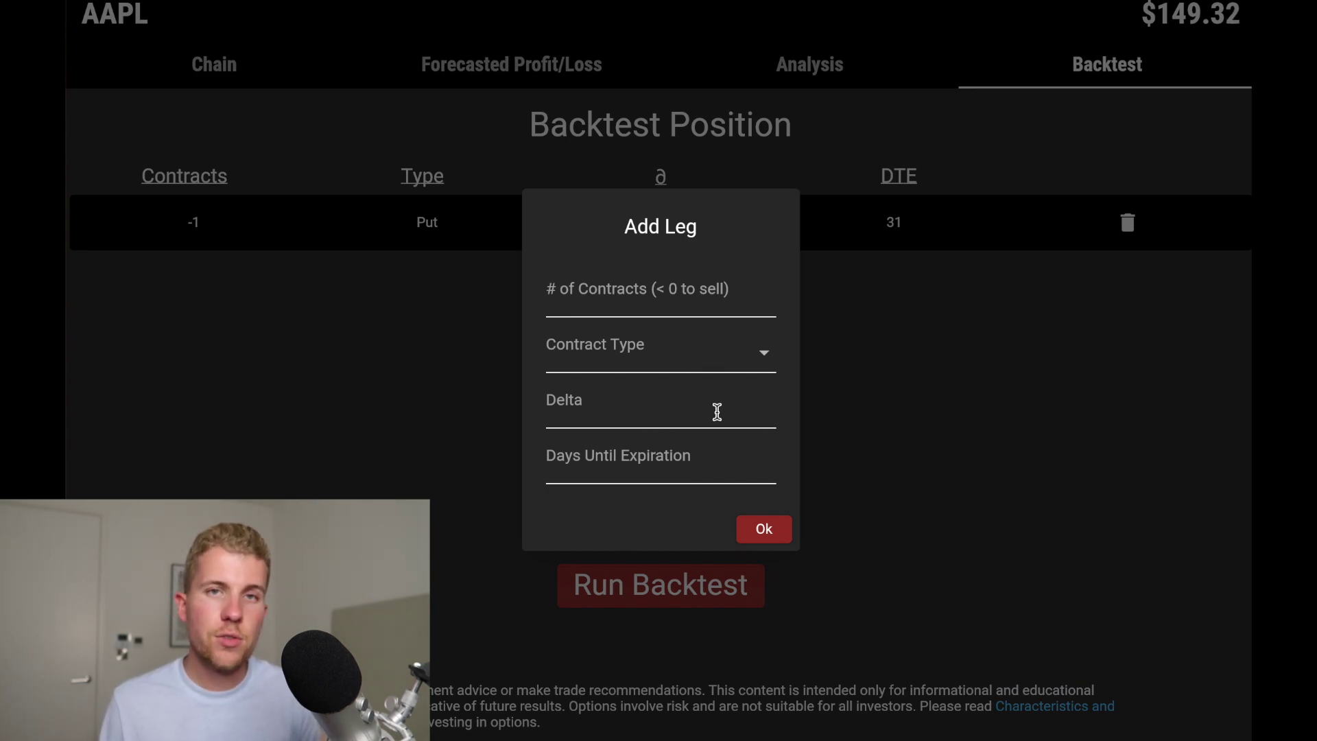
{"action": "left_click", "coordinate": [676, 558]}
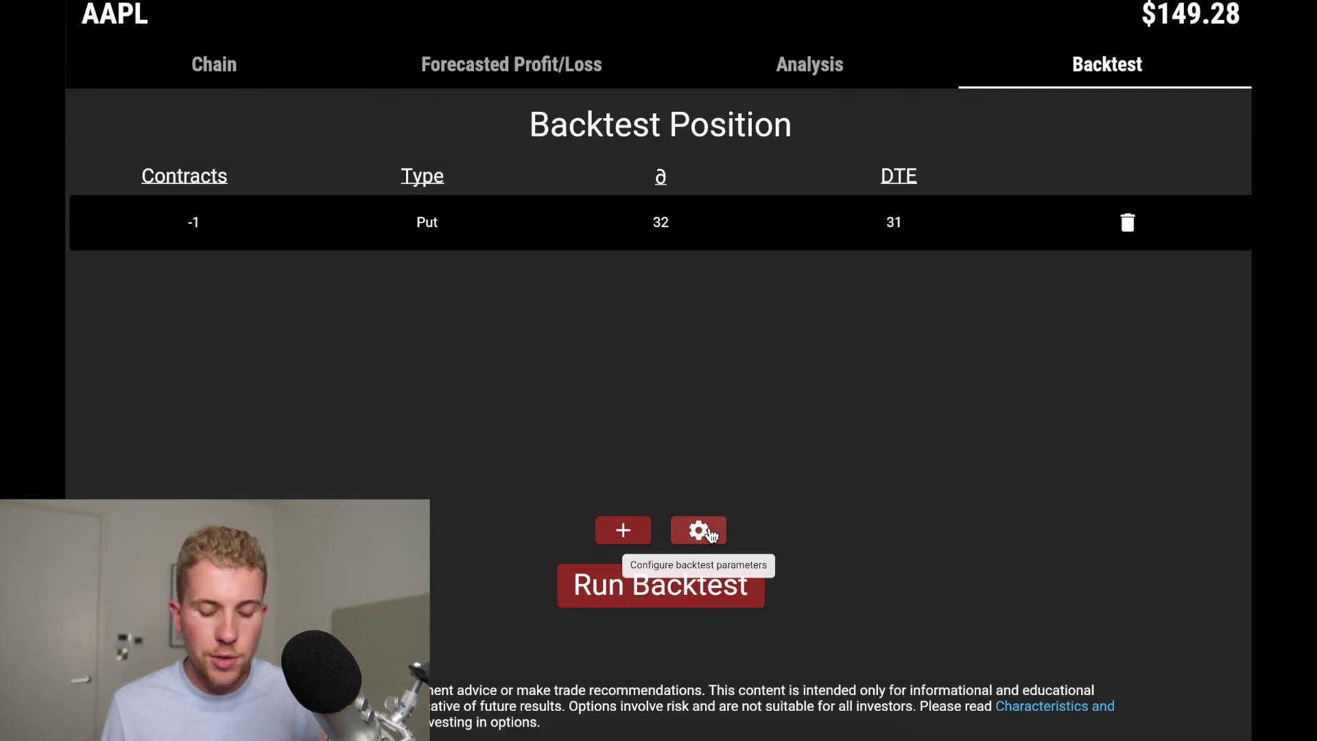
Configure the backtest to take profits early at 50% of the debit/credit
{"action": "left_click", "coordinate": [701, 535]}
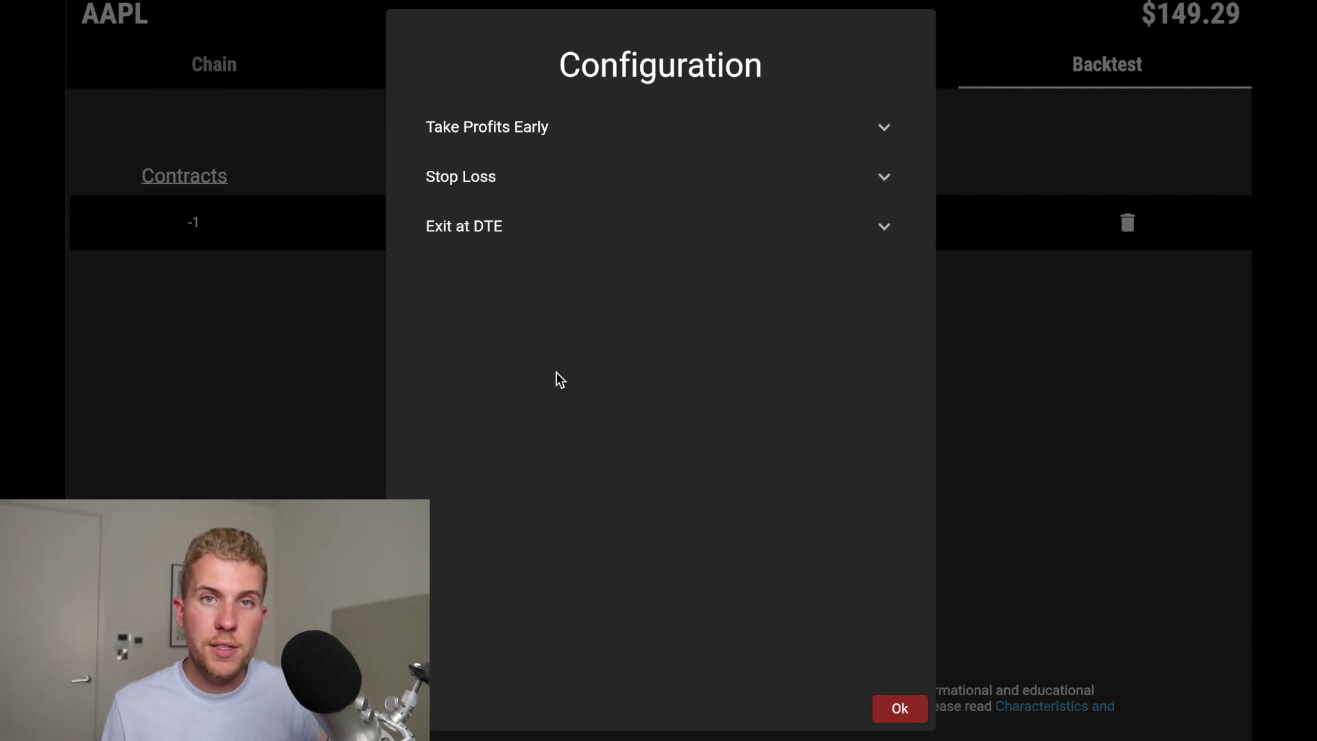
{"action": "left_click", "coordinate": [477, 134]}
{"action": "left_click", "coordinate": [447, 203]}
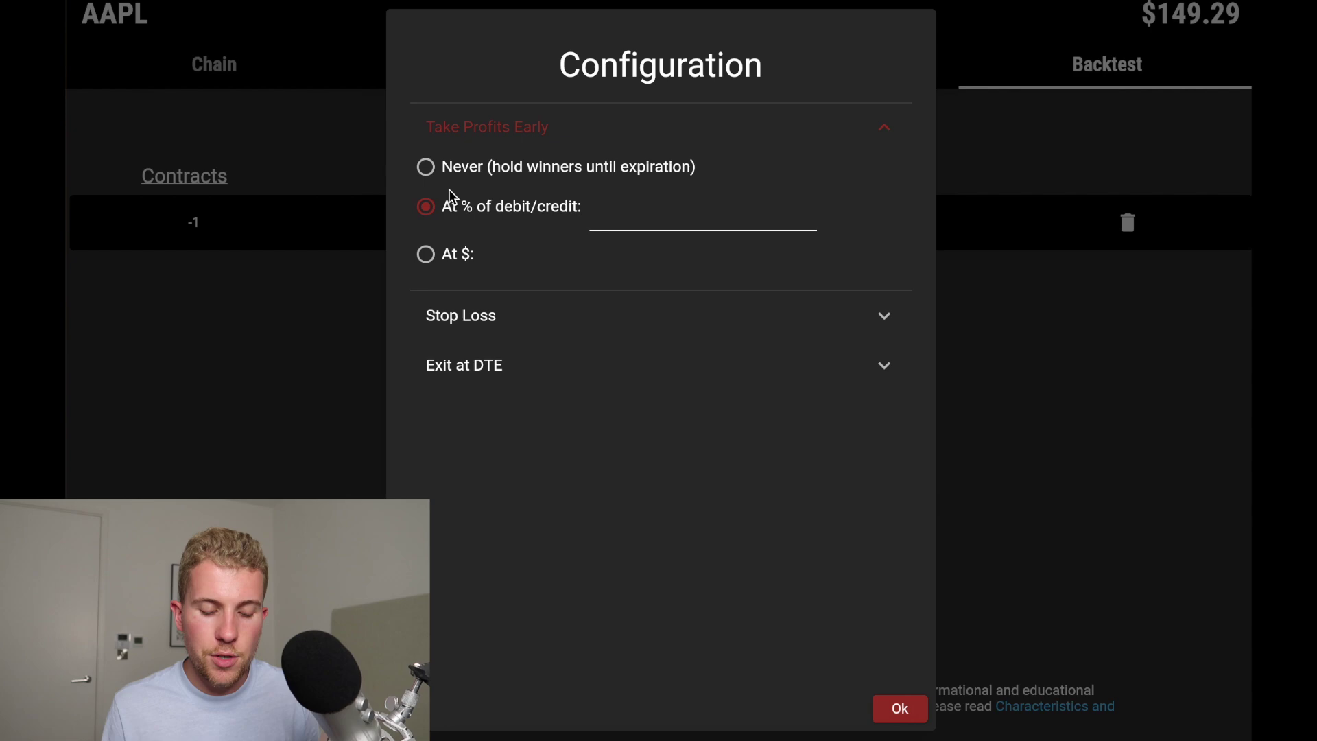
{"action": "left_click", "coordinate": [641, 217]}
{"action": "type", "text": "50"}
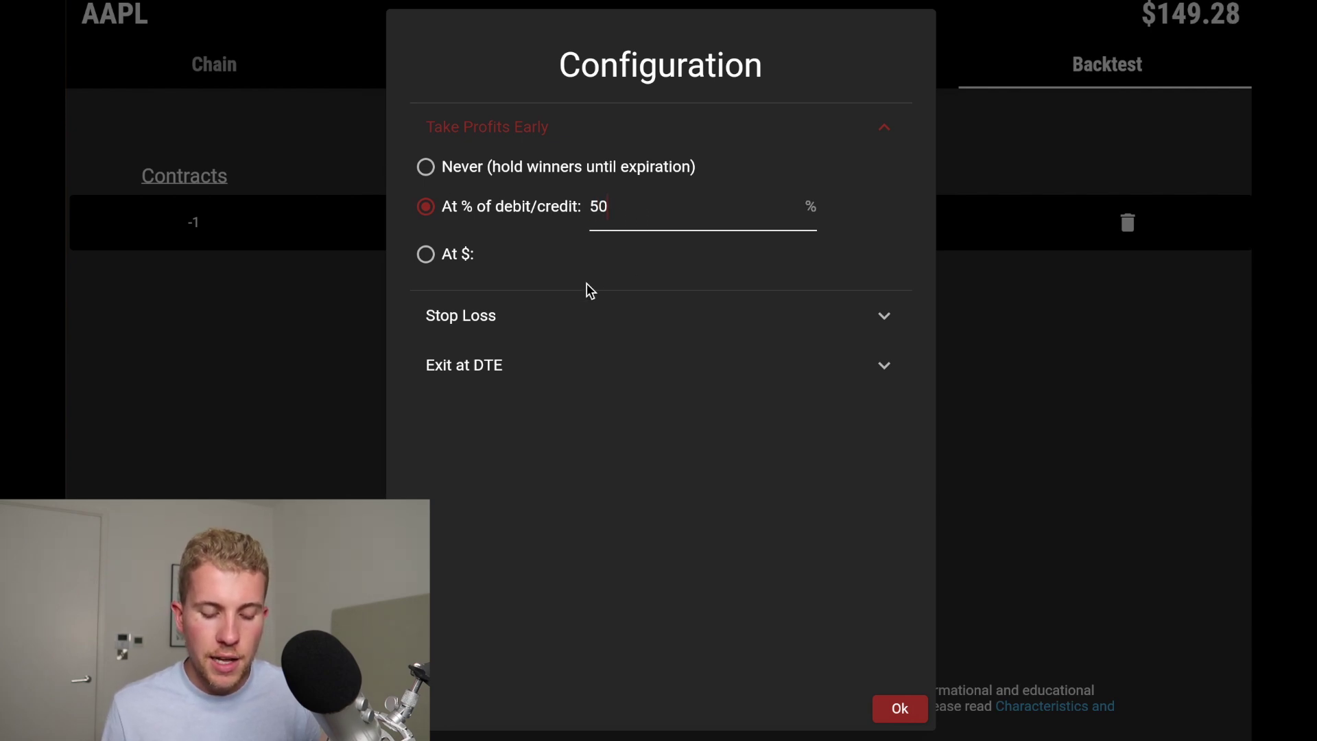
Set the backtest to exit at 21 DTE, apply the configuration and run the backtest on the AAPL put
{"action": "left_click", "coordinate": [508, 329]}
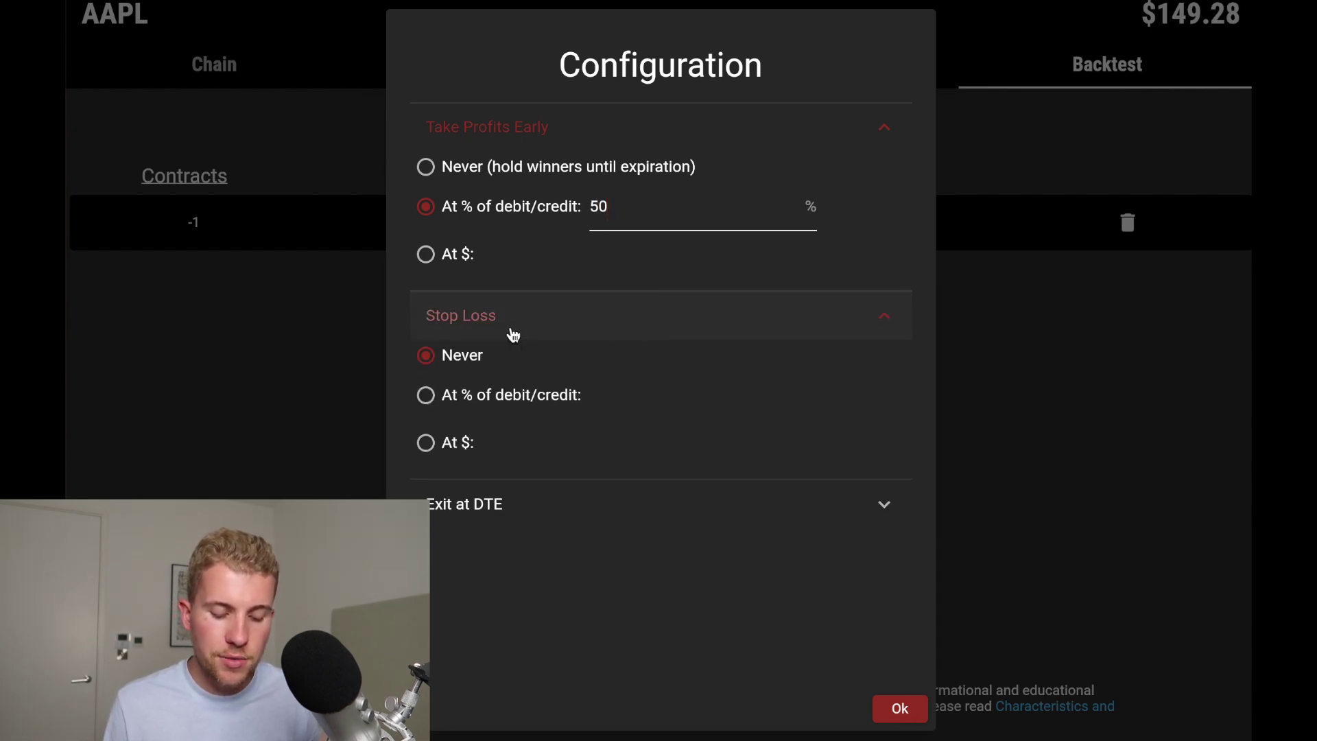
{"action": "left_click", "coordinate": [497, 508]}
{"action": "left_click", "coordinate": [461, 554]}
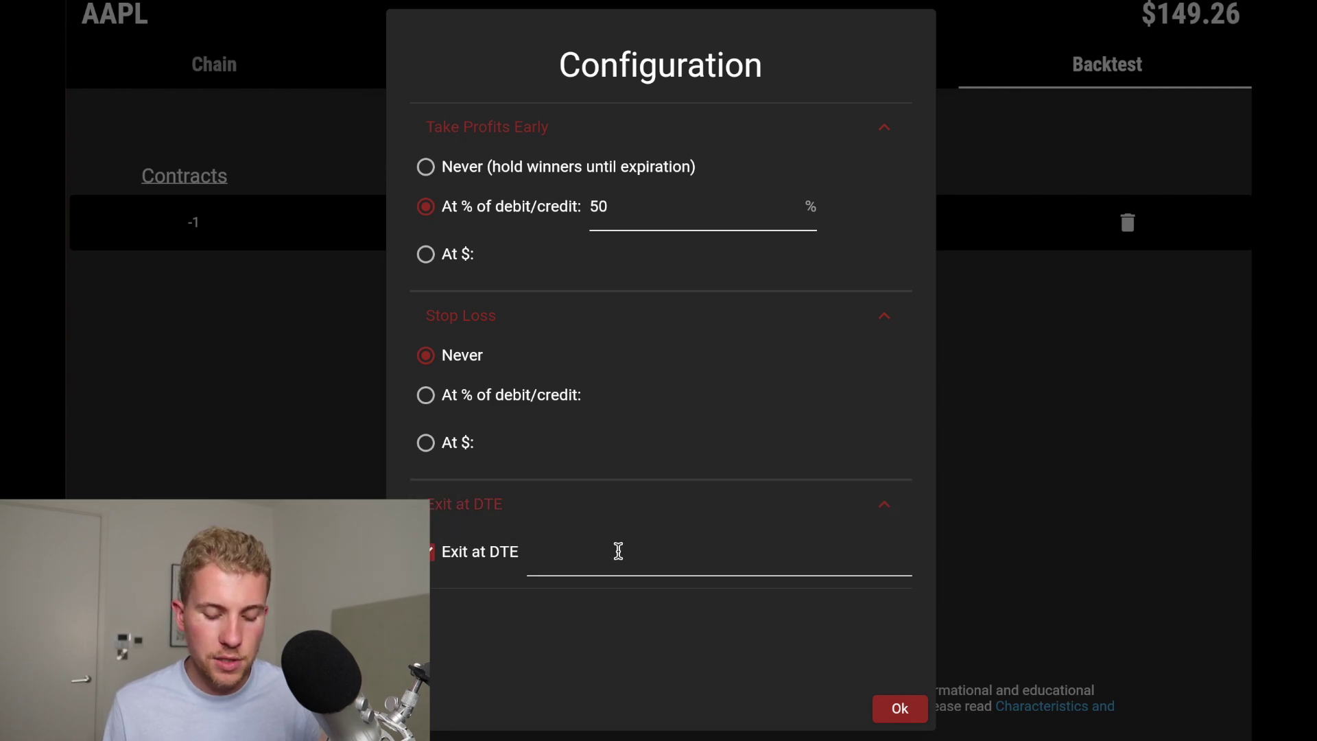
{"action": "left_click", "coordinate": [619, 551]}
{"action": "type", "text": "21"}
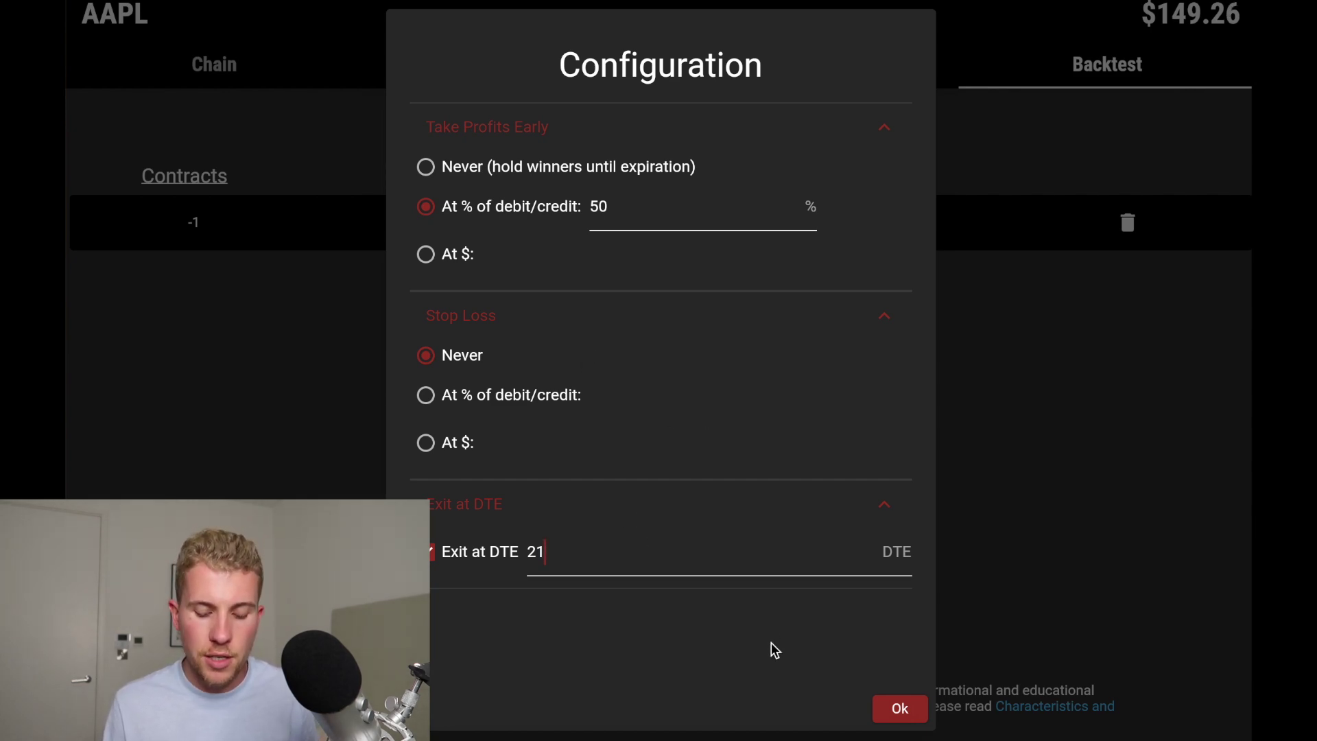
{"action": "left_click", "coordinate": [900, 702]}
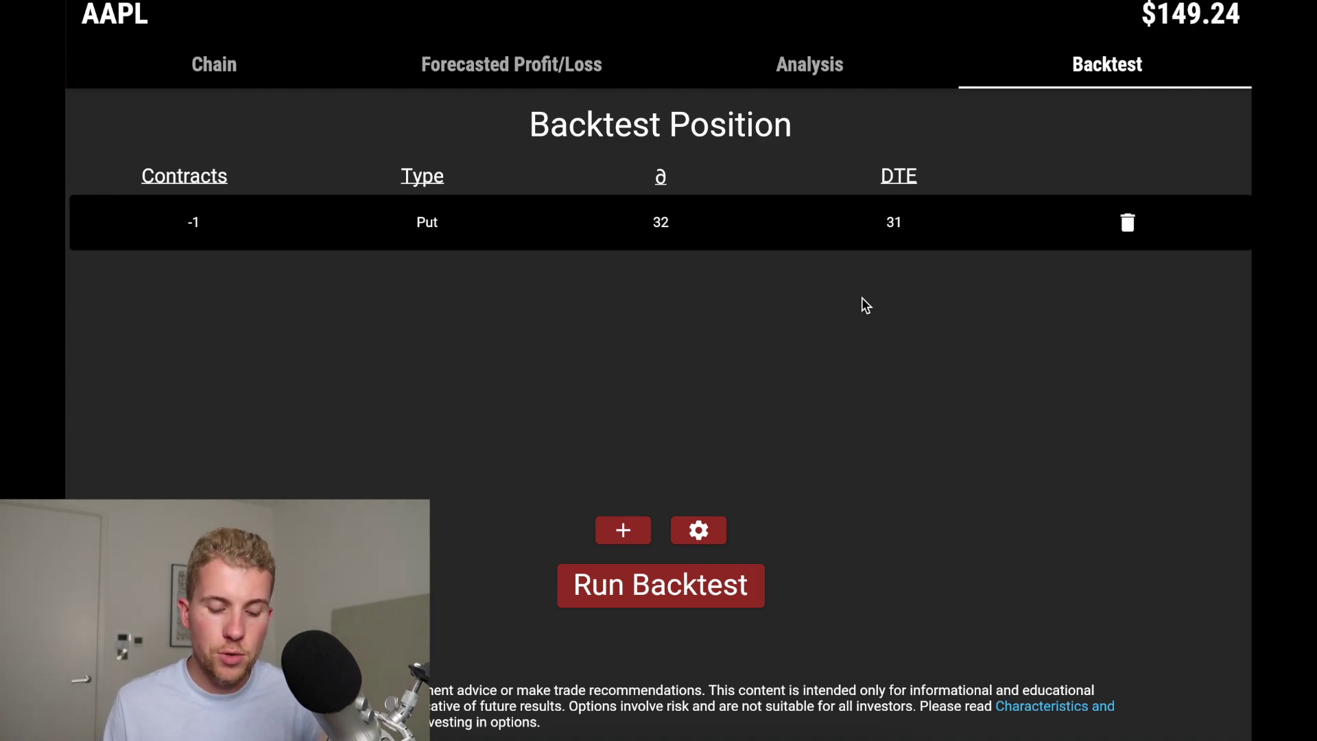
{"action": "left_click", "coordinate": [637, 580]}
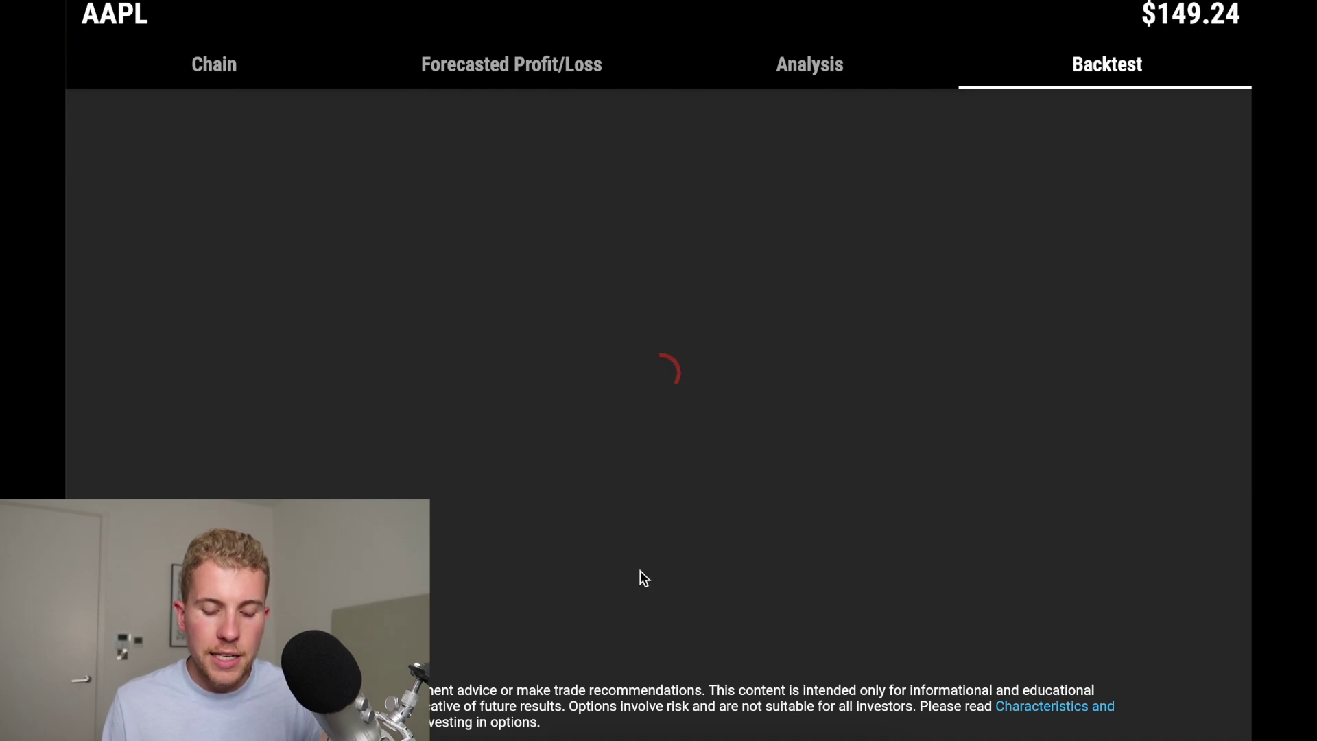
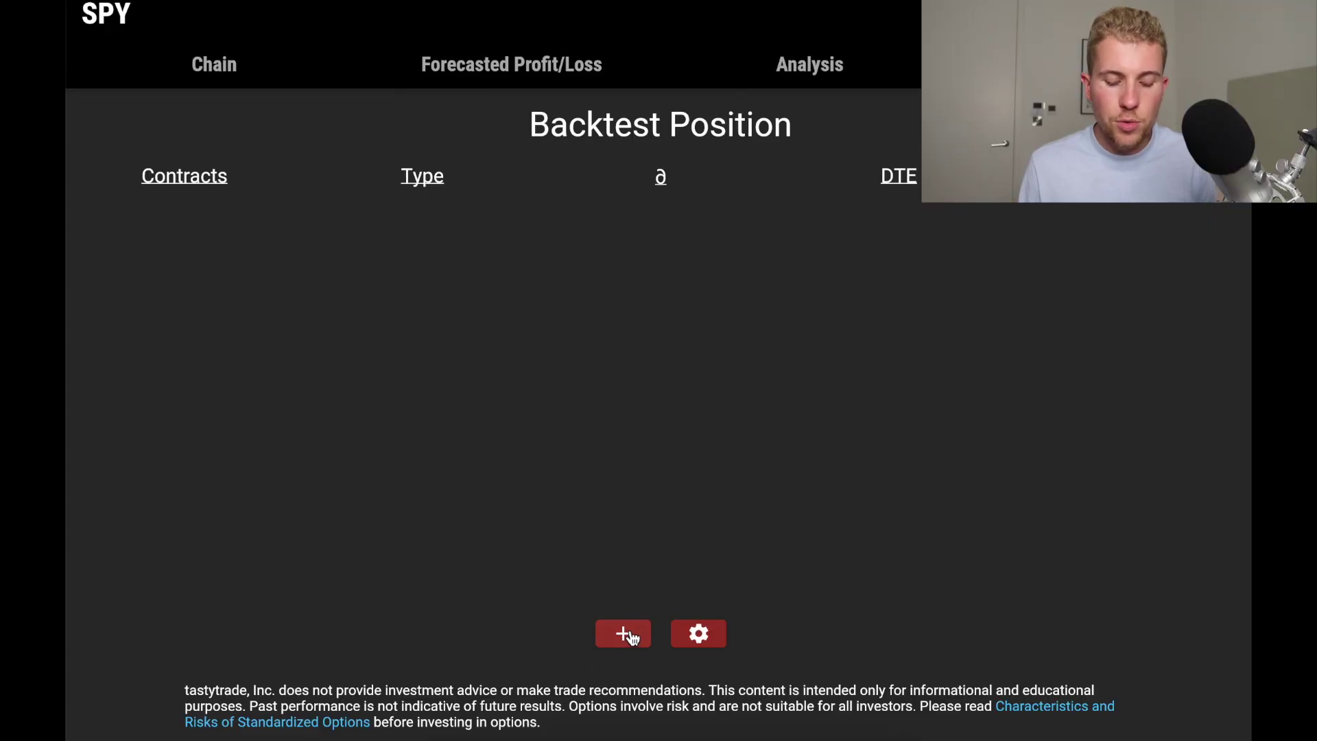
Add a short put leg to the SPY backtest with -1 contract, 25 delta and 45 days until expiration
{"action": "left_click", "coordinate": [629, 635]}
{"action": "left_click", "coordinate": [641, 281]}
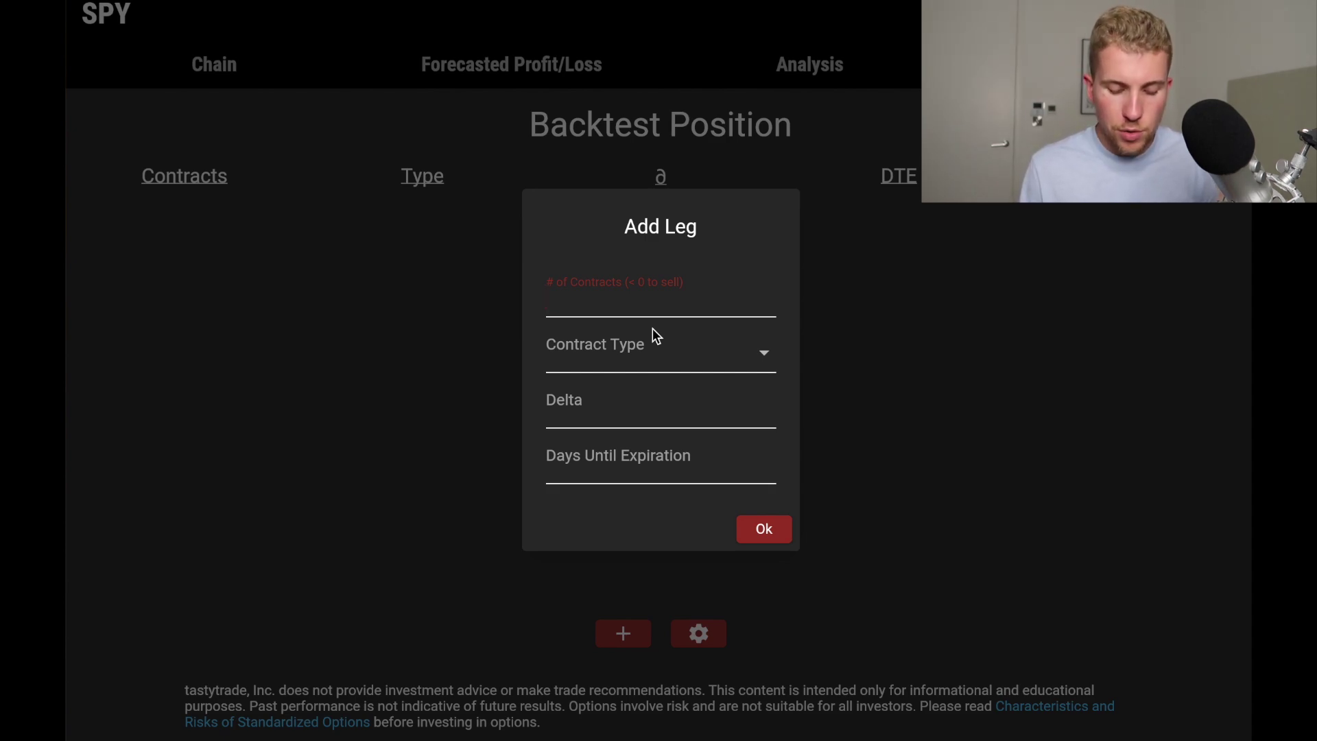
{"action": "type", "text": "-&"}
{"action": "key", "text": "BackSpace"}
{"action": "type", "text": "1"}
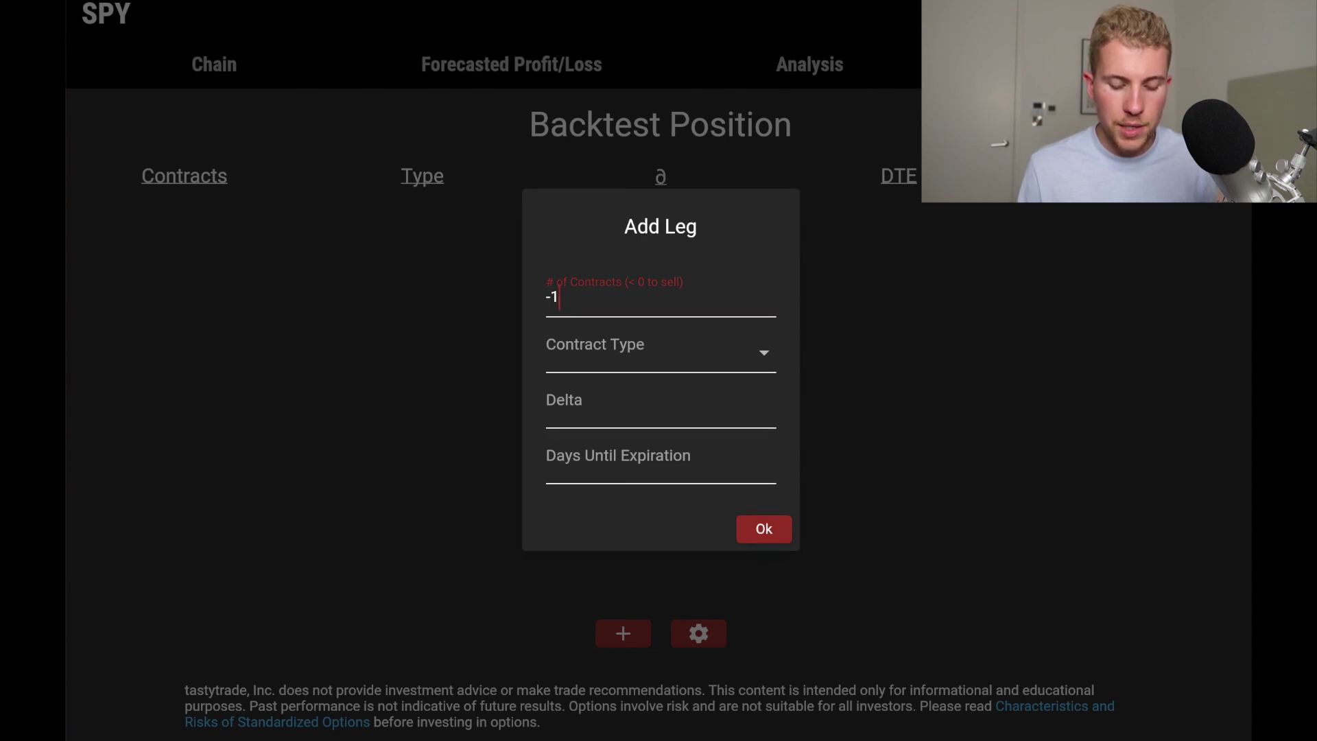
{"action": "left_click", "coordinate": [629, 363]}
{"action": "left_click", "coordinate": [574, 364]}
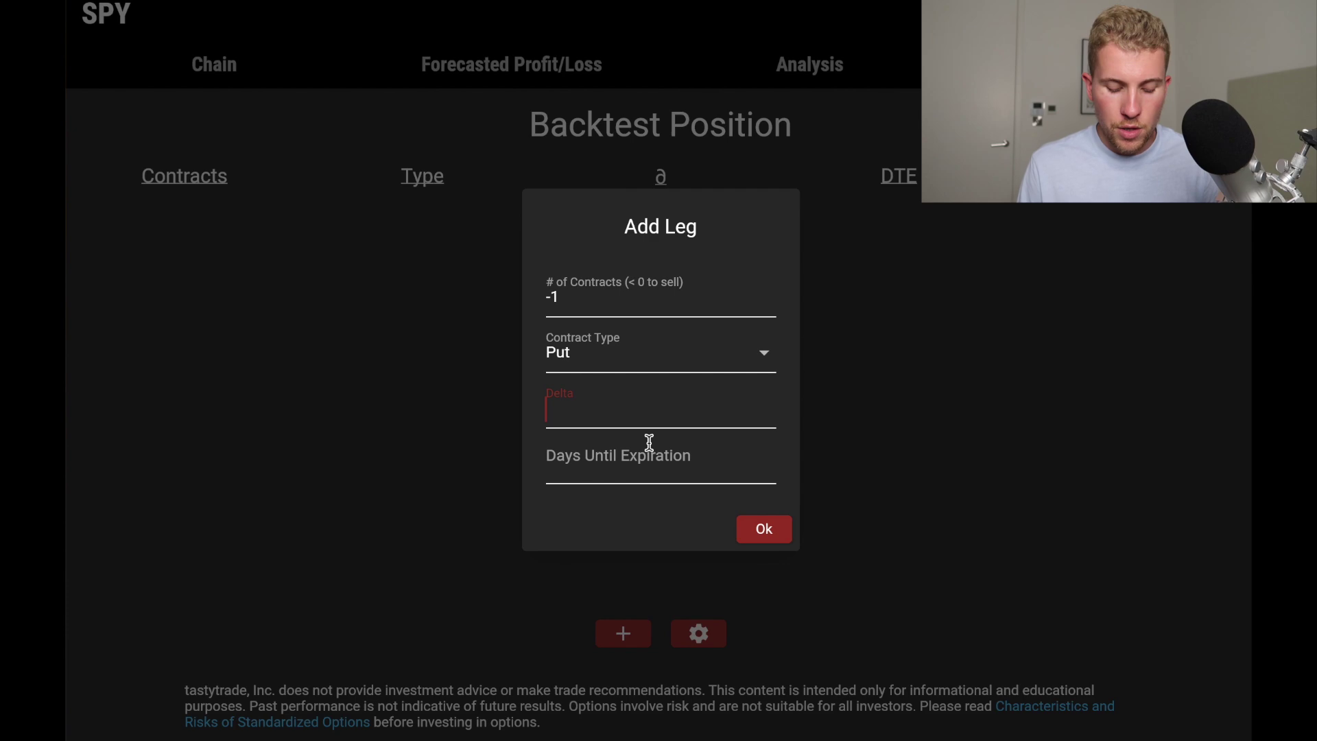
{"action": "left_click", "coordinate": [648, 466]}
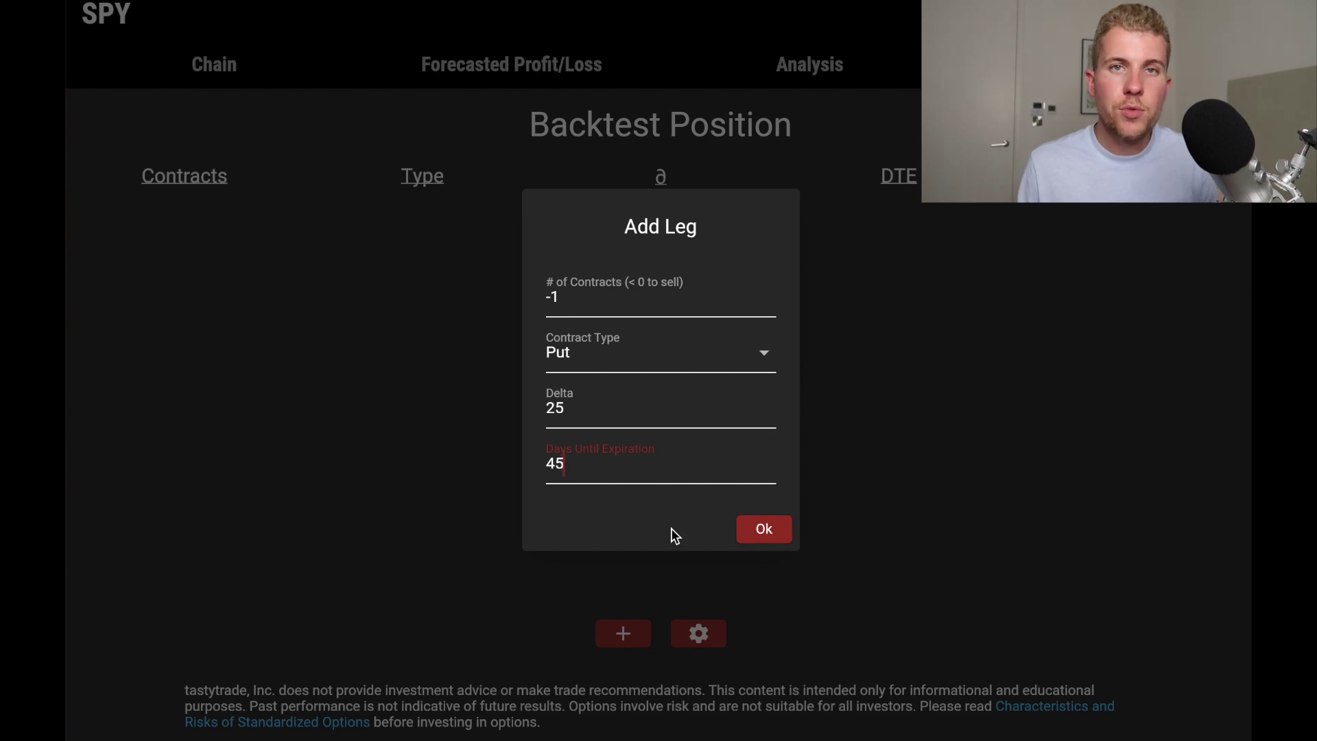
{"action": "key", "text": "Return"}
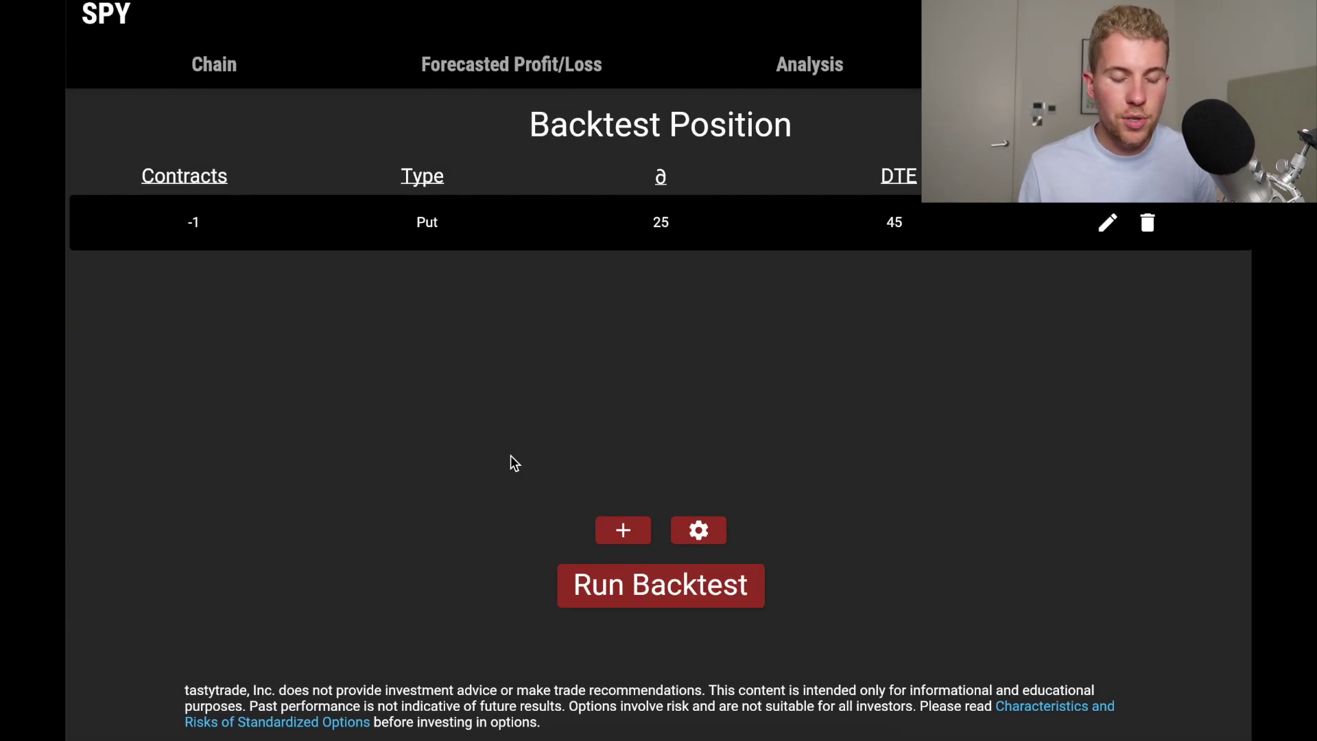
Add a short call leg to the backtest with -1 contract, 25 delta and 45 days until expiration
{"action": "left_click", "coordinate": [623, 530]}
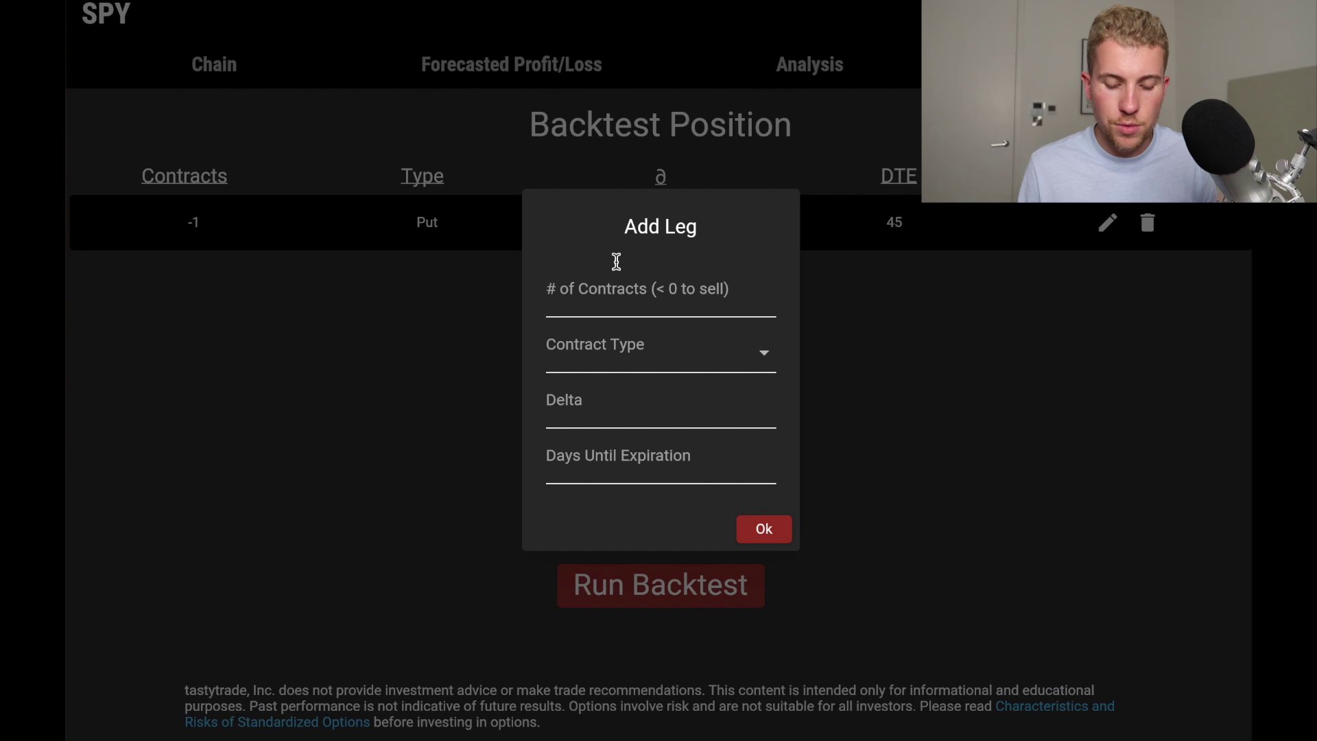
{"action": "left_click", "coordinate": [600, 295]}
{"action": "type", "text": "-1"}
{"action": "left_click", "coordinate": [582, 379]}
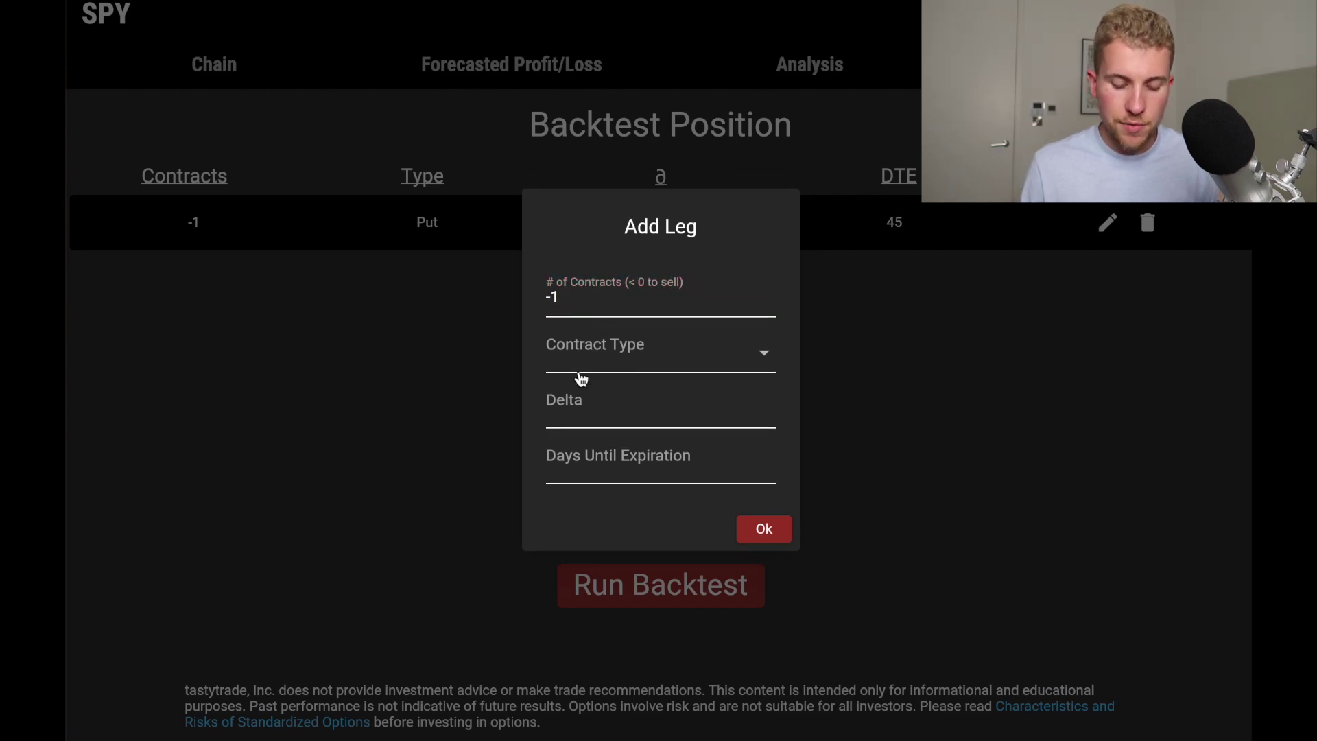
{"action": "left_click", "coordinate": [604, 357]}
{"action": "left_click", "coordinate": [581, 403]}
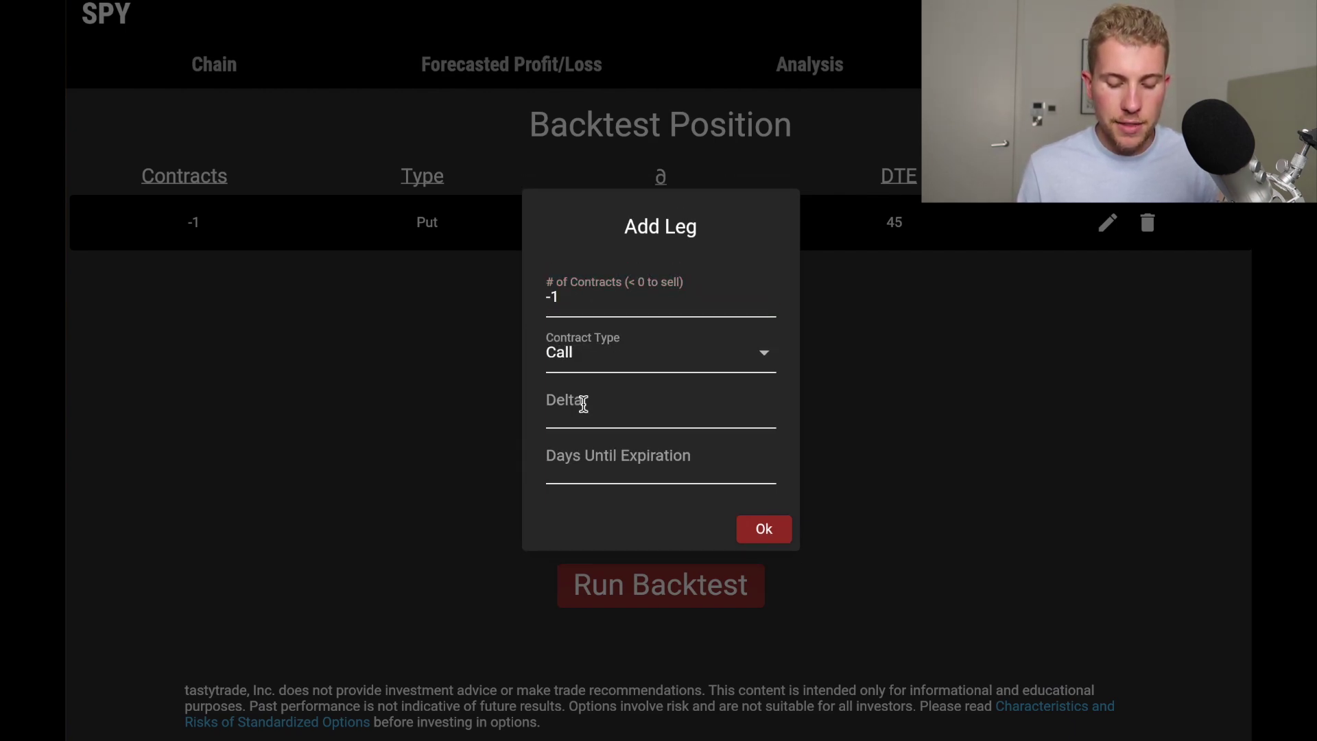
{"action": "type", "text": "25"}
{"action": "left_click", "coordinate": [609, 461]}
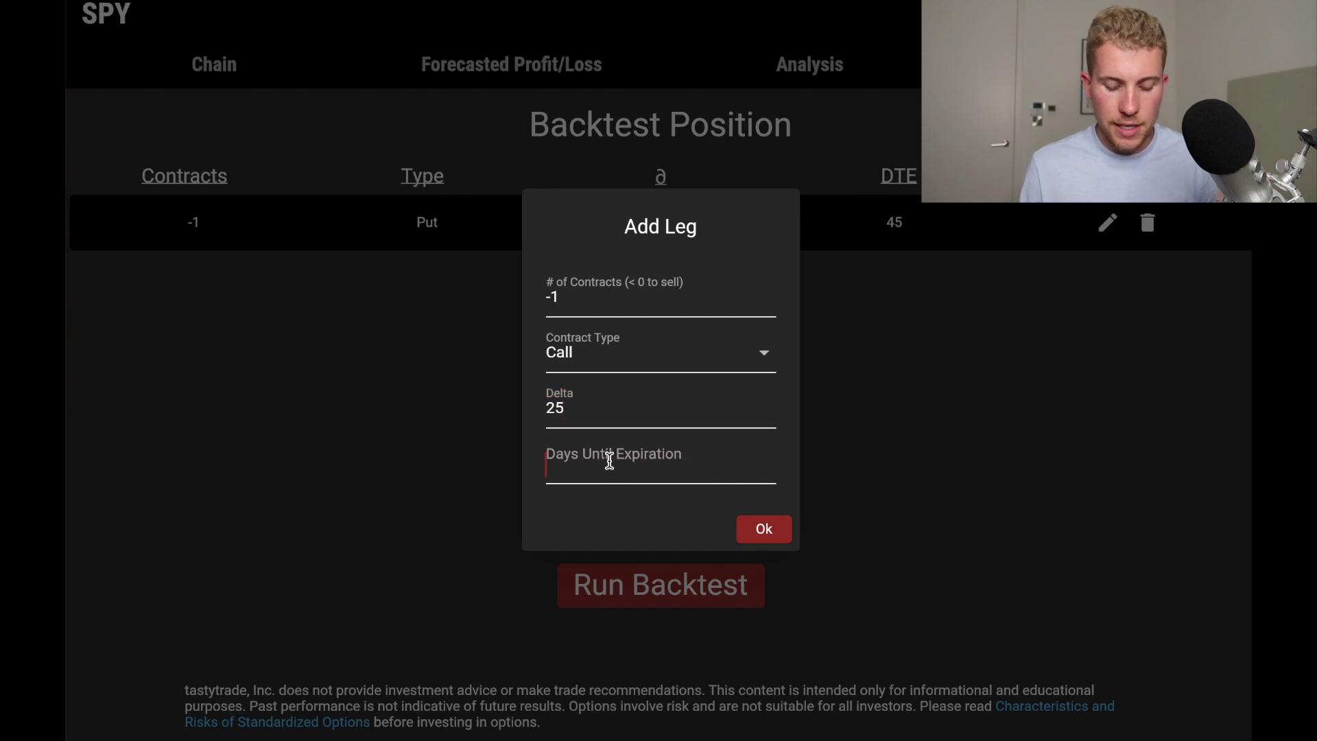
{"action": "type", "text": "45"}
{"action": "left_click", "coordinate": [764, 529]}
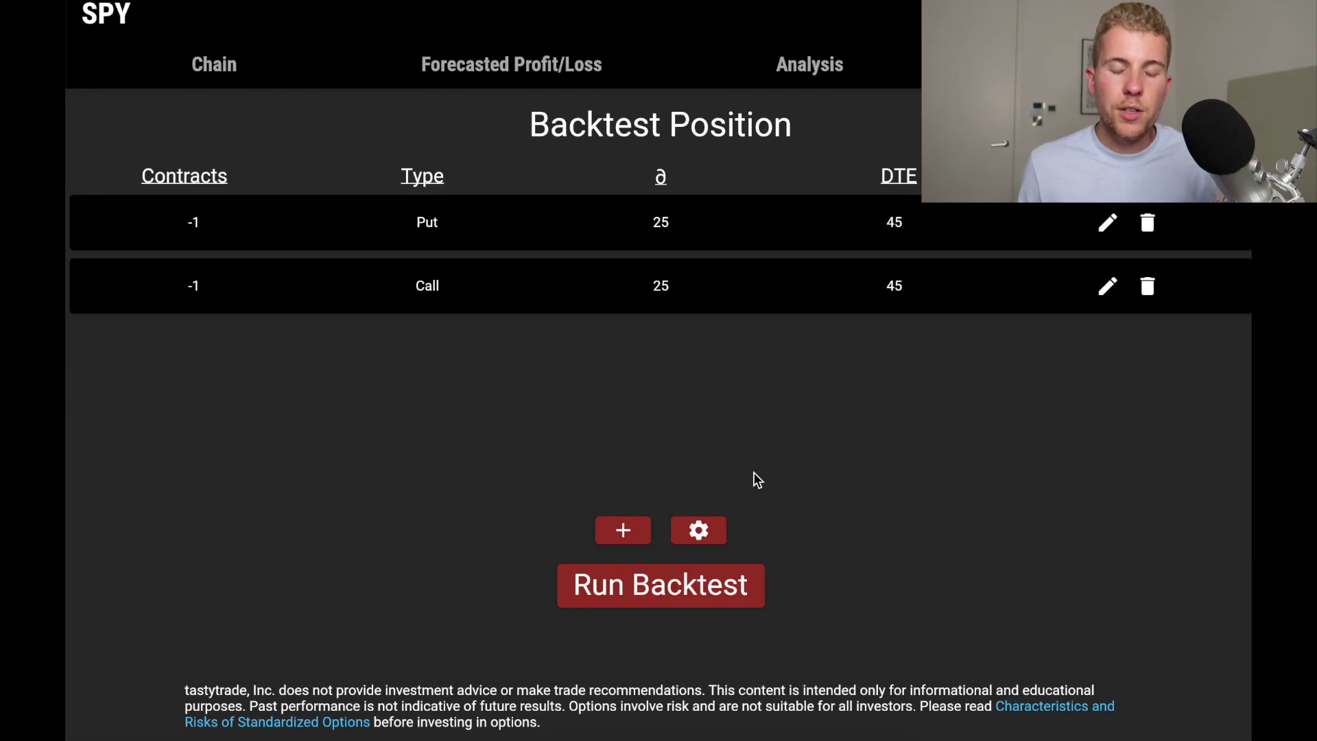
Review the profit-taking, stop-loss and DTE exit settings, leave them at their defaults and run the backtest on the put and call legs
{"action": "left_click", "coordinate": [698, 530]}
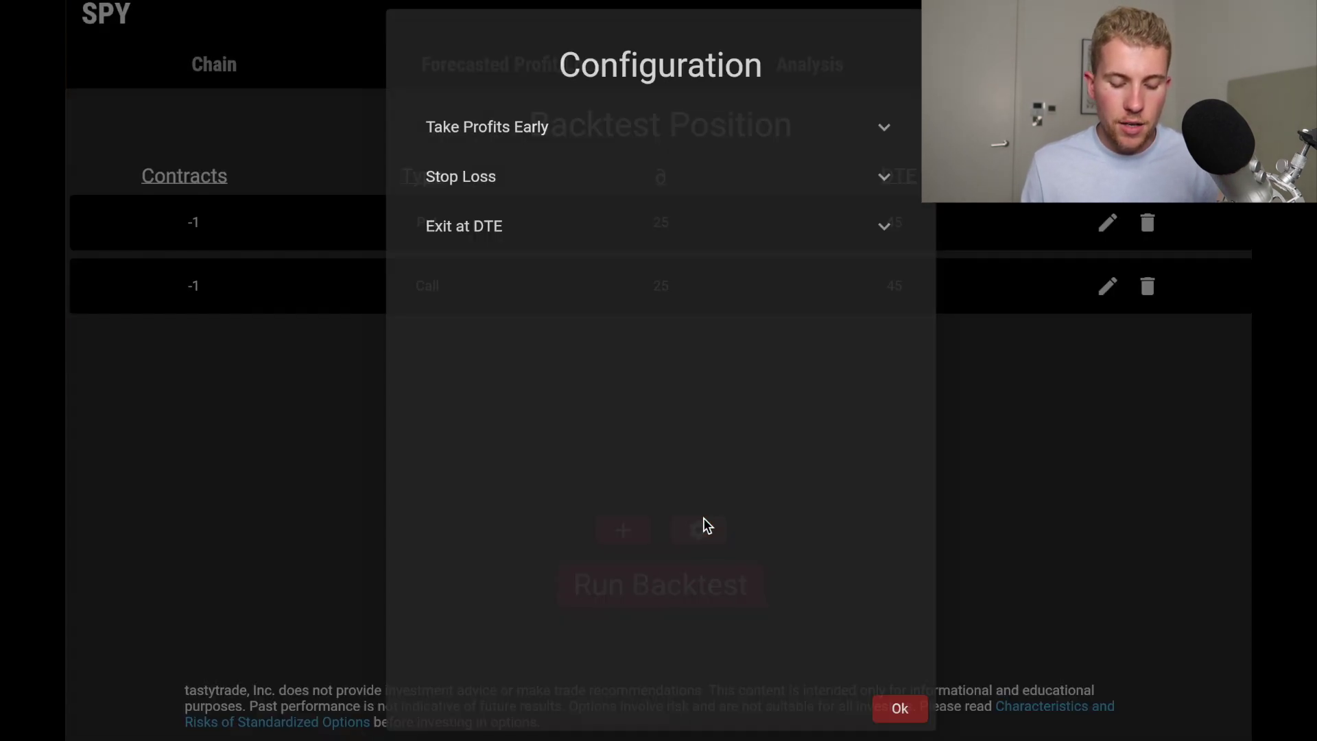
{"action": "left_click", "coordinate": [516, 126]}
{"action": "left_click", "coordinate": [456, 317]}
{"action": "left_click", "coordinate": [467, 370]}
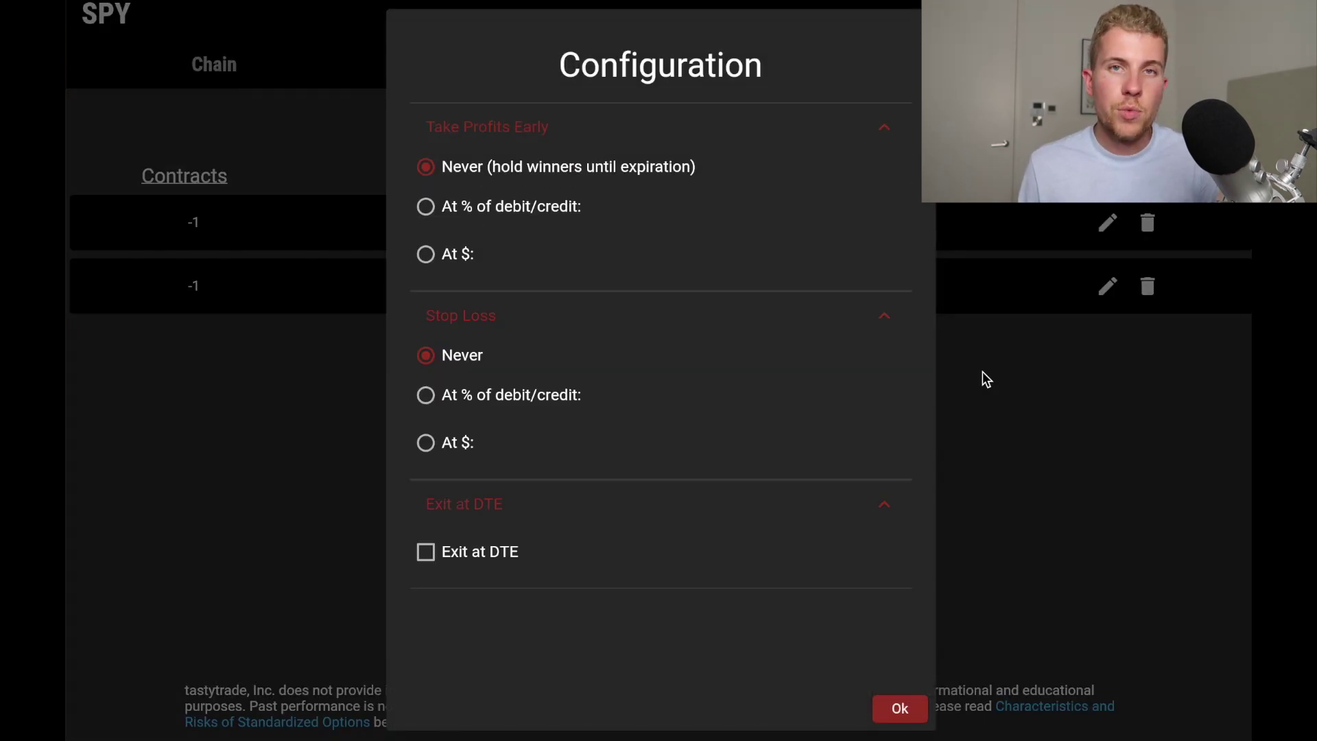
{"action": "left_click", "coordinate": [982, 372]}
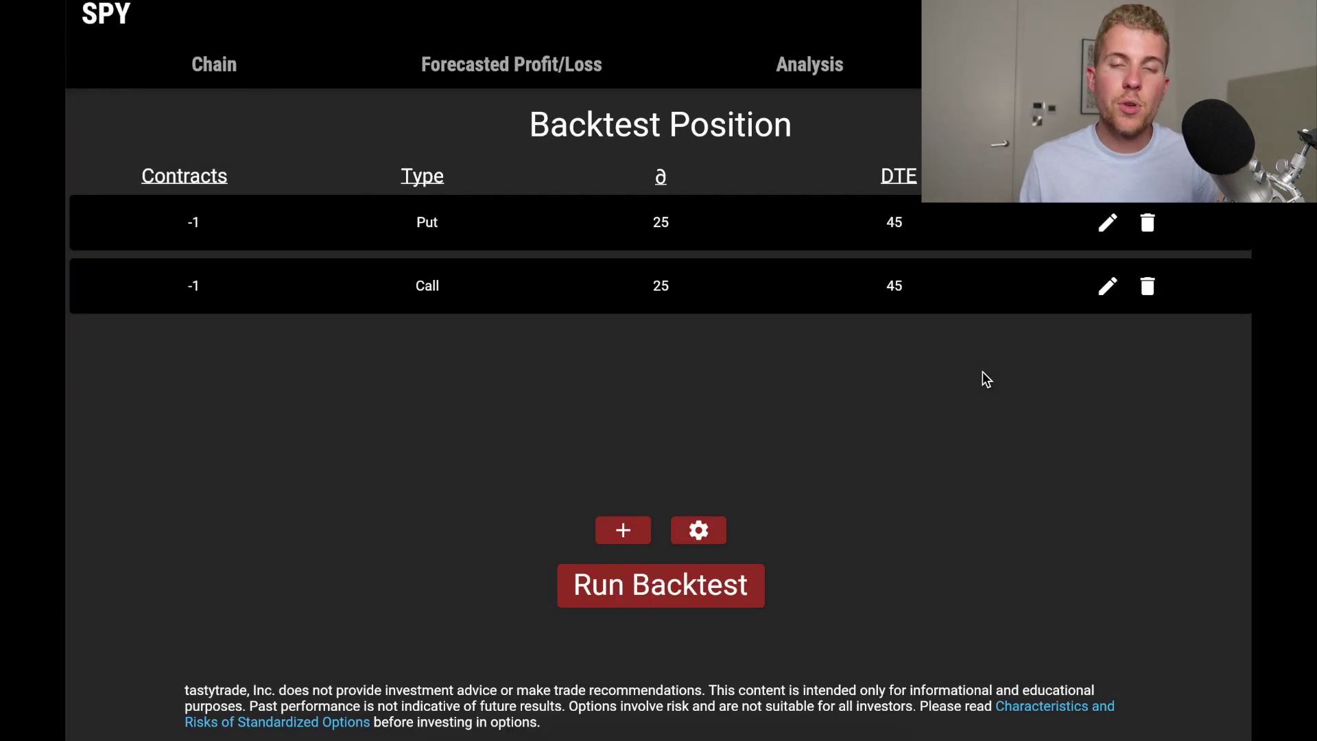
{"action": "left_click", "coordinate": [755, 592]}
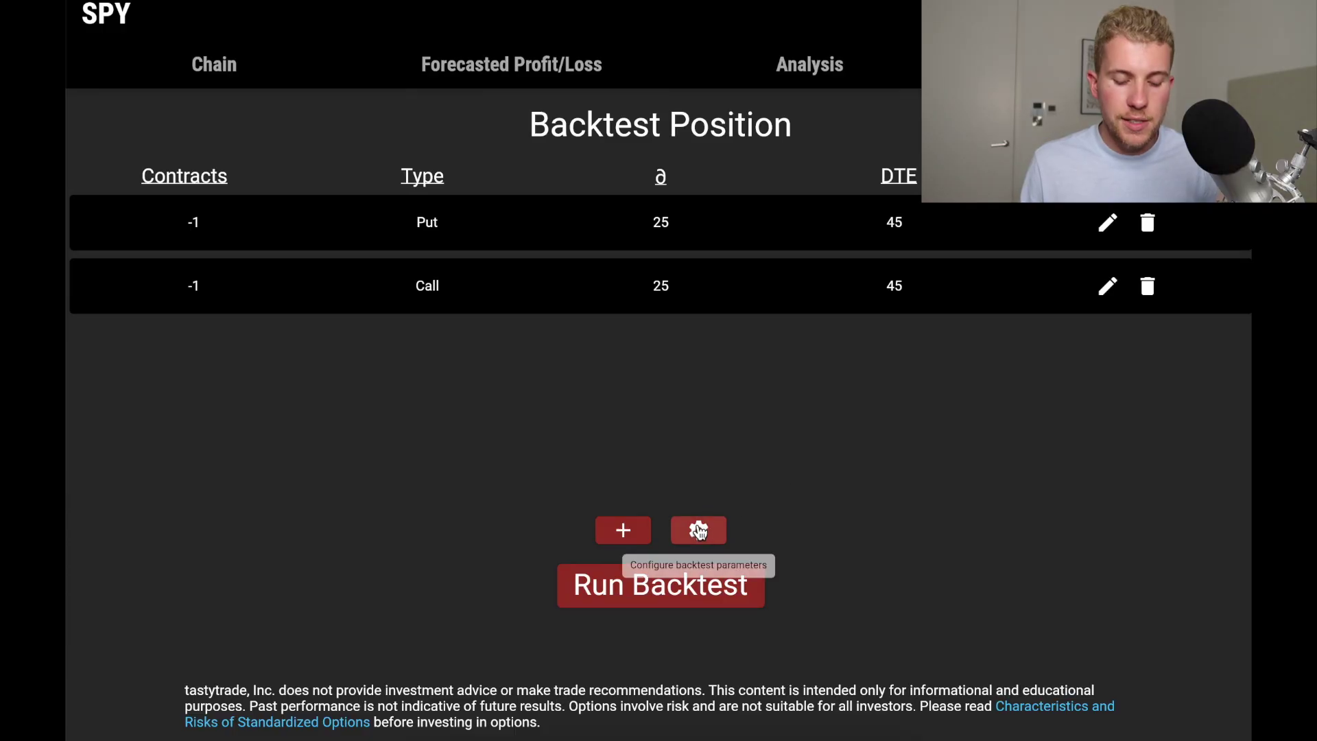
Configure the backtest to take profits early at 50% of the debit/credit, enable the exit at DTE and apply the configuration
{"action": "left_click", "coordinate": [686, 530]}
{"action": "left_click", "coordinate": [497, 130]}
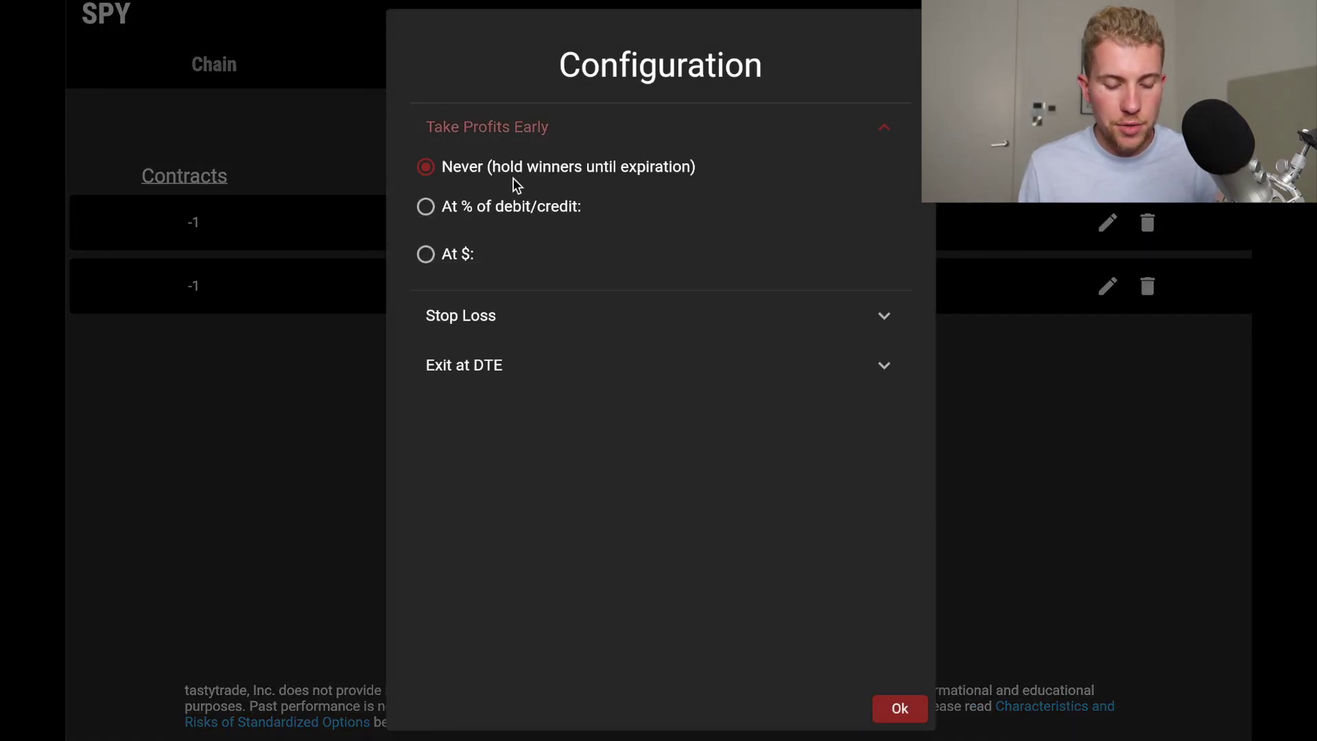
{"action": "left_click", "coordinate": [425, 207]}
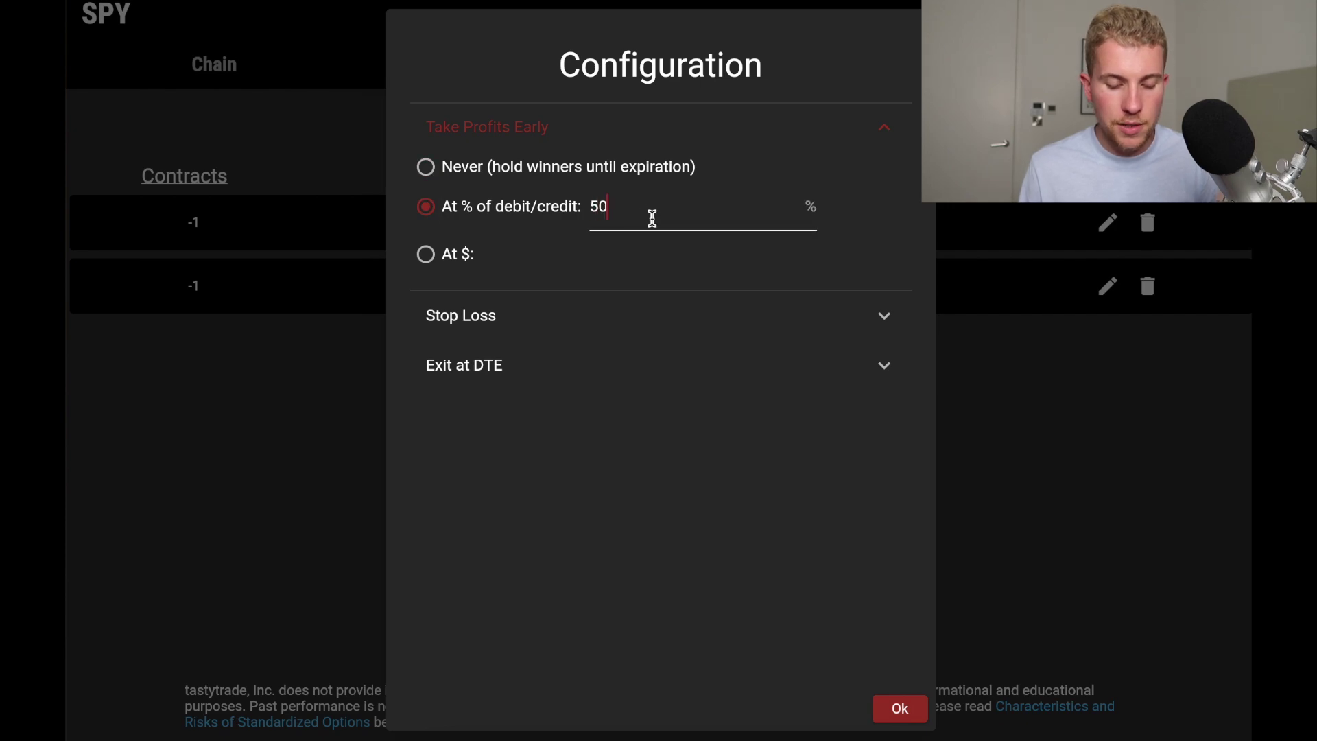
{"action": "left_click", "coordinate": [496, 370]}
{"action": "left_click", "coordinate": [426, 413]}
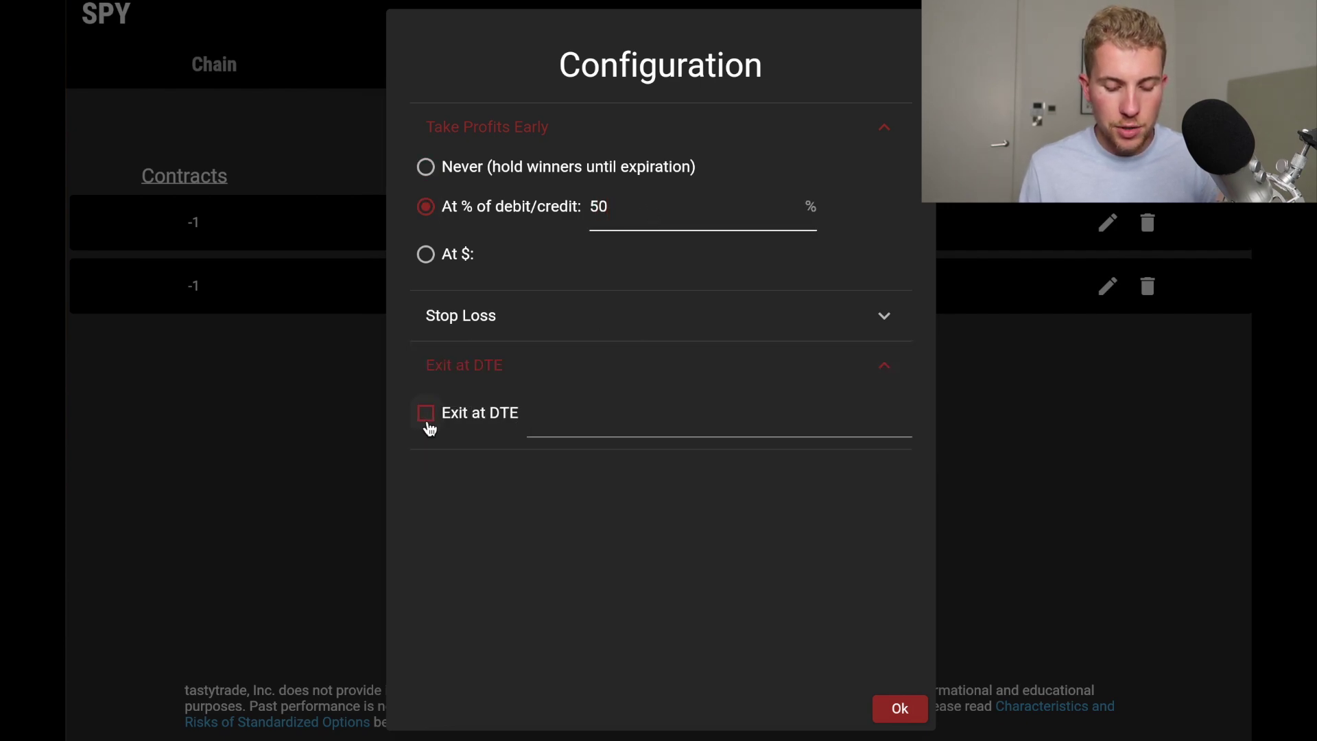
{"action": "left_click", "coordinate": [898, 708]}
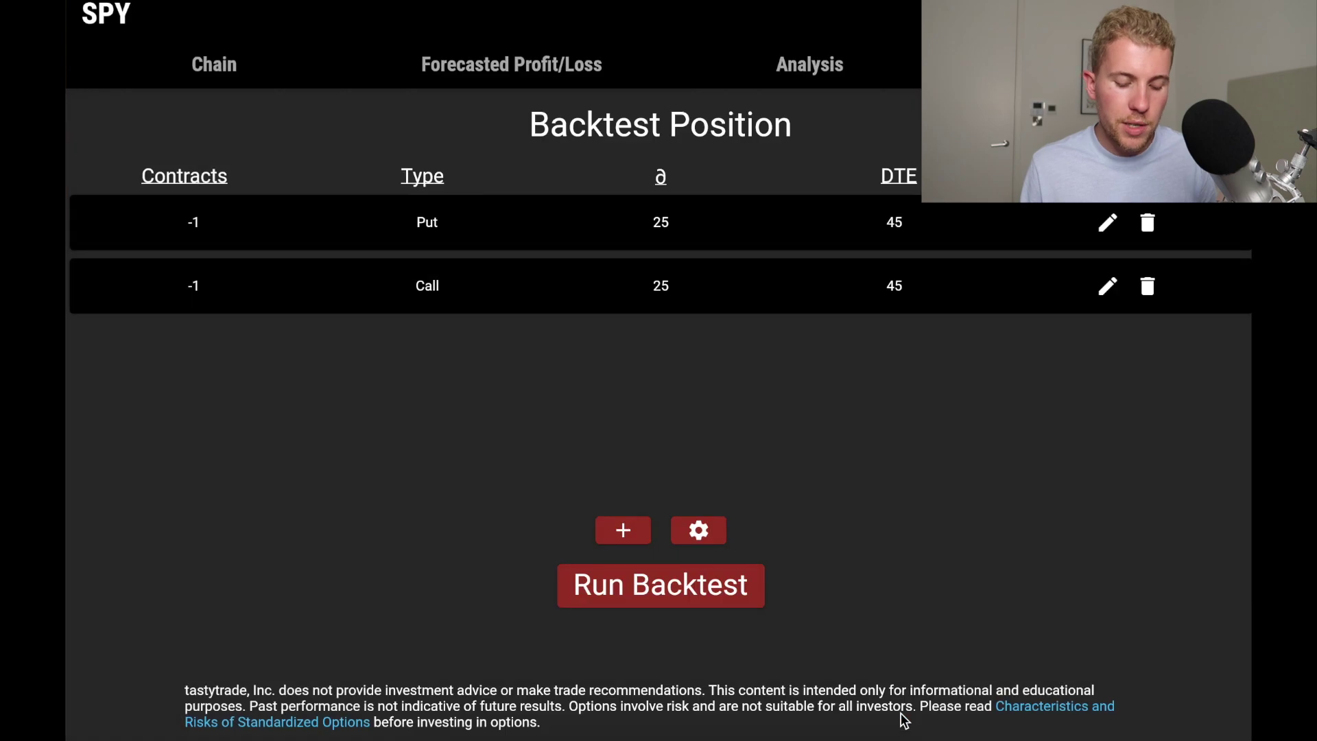
Run the backtest with the early-management settings and mark the average profit per day in the results
{"action": "left_click", "coordinate": [699, 584]}
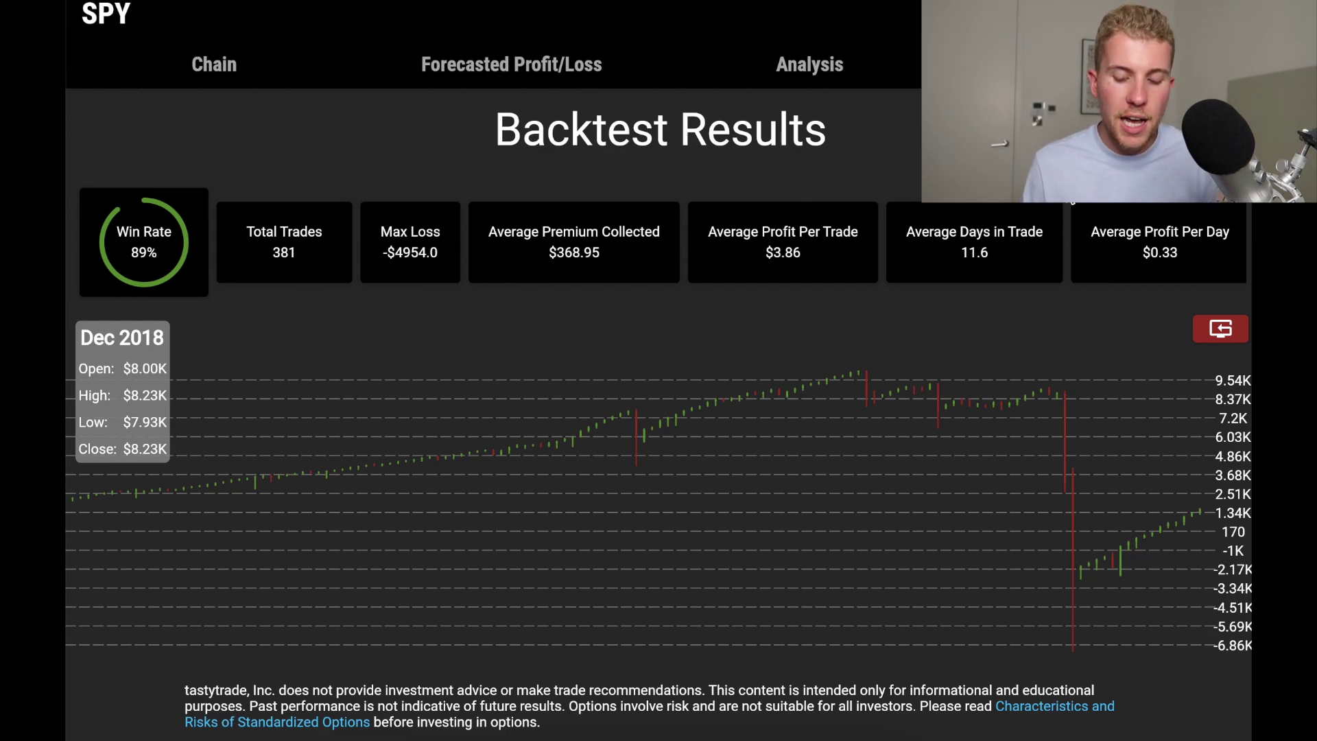
{"action": "left_click_drag", "start_coordinate": [1068, 204], "coordinate": [1236, 285]}
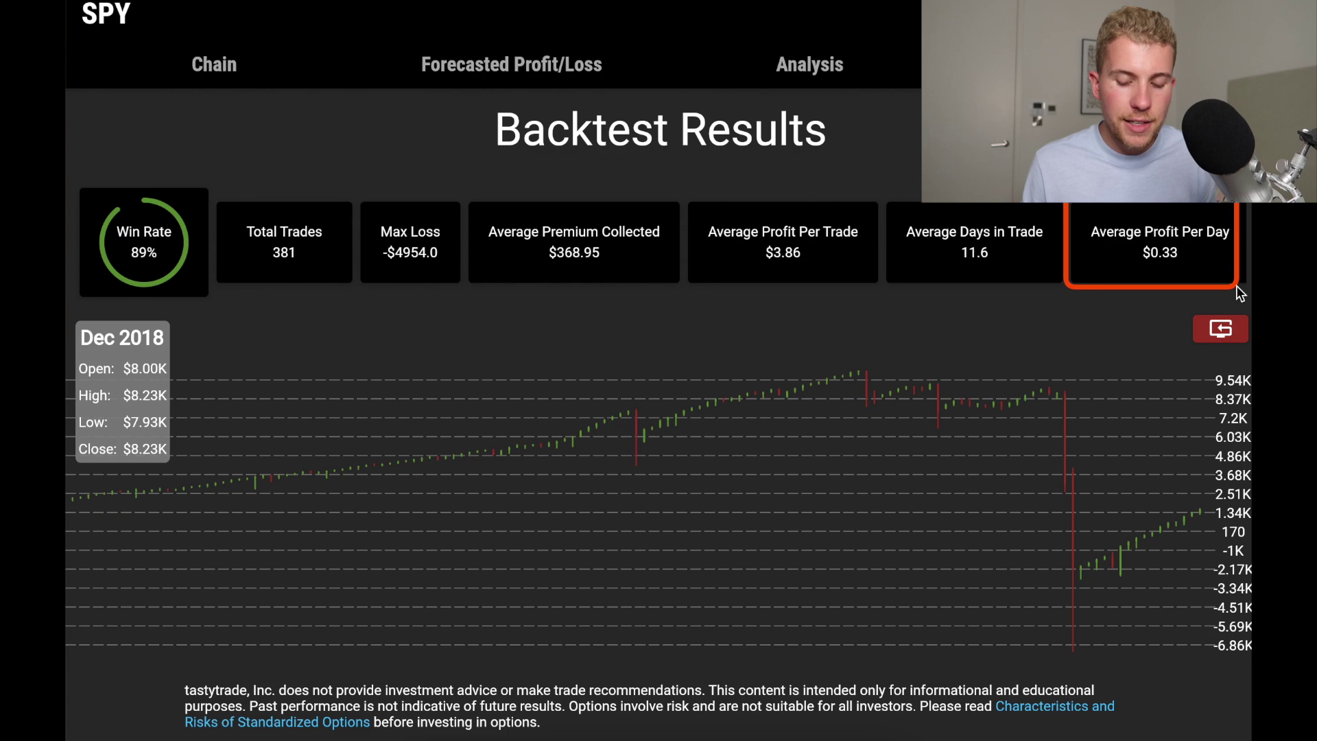